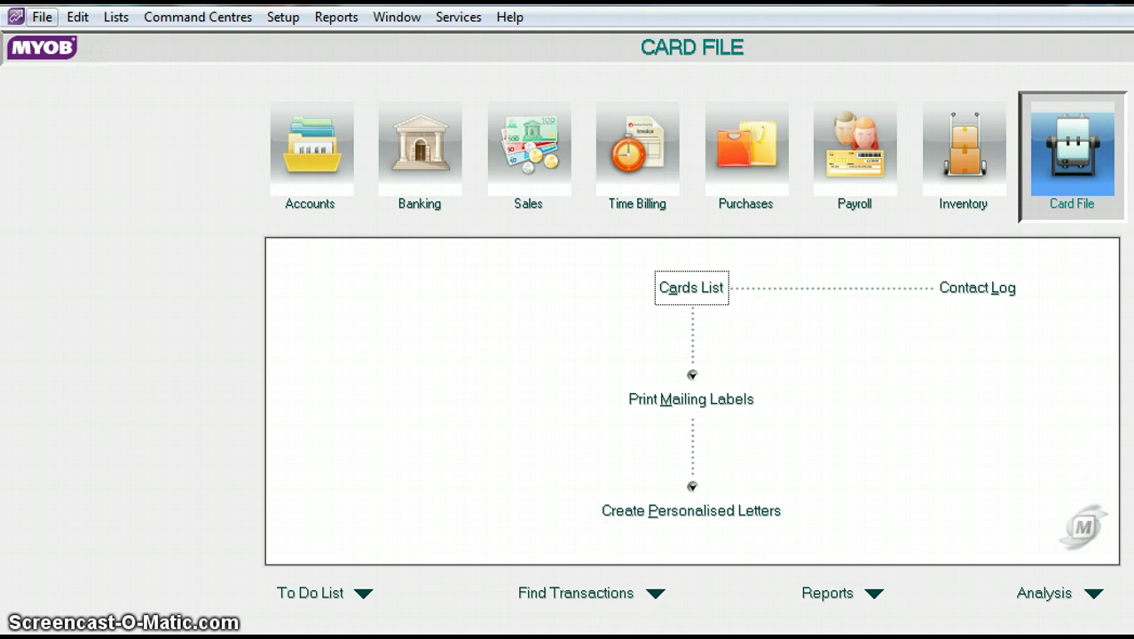
Step: Open File > Export Data to list the data types available for export
key(alt+f)
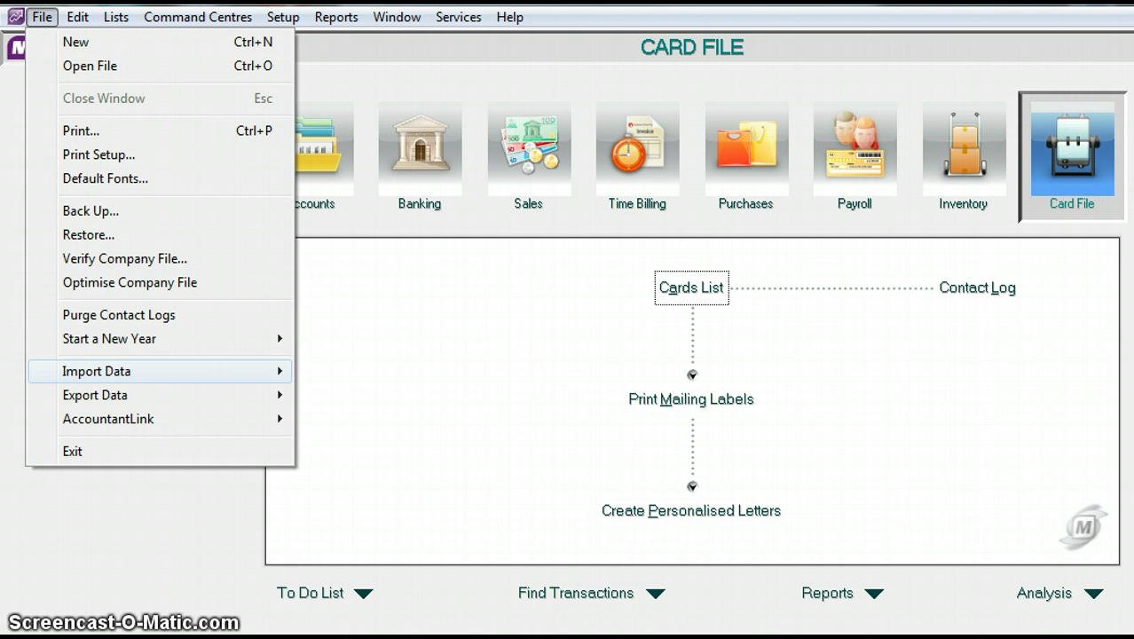
mouse_move(86, 404)
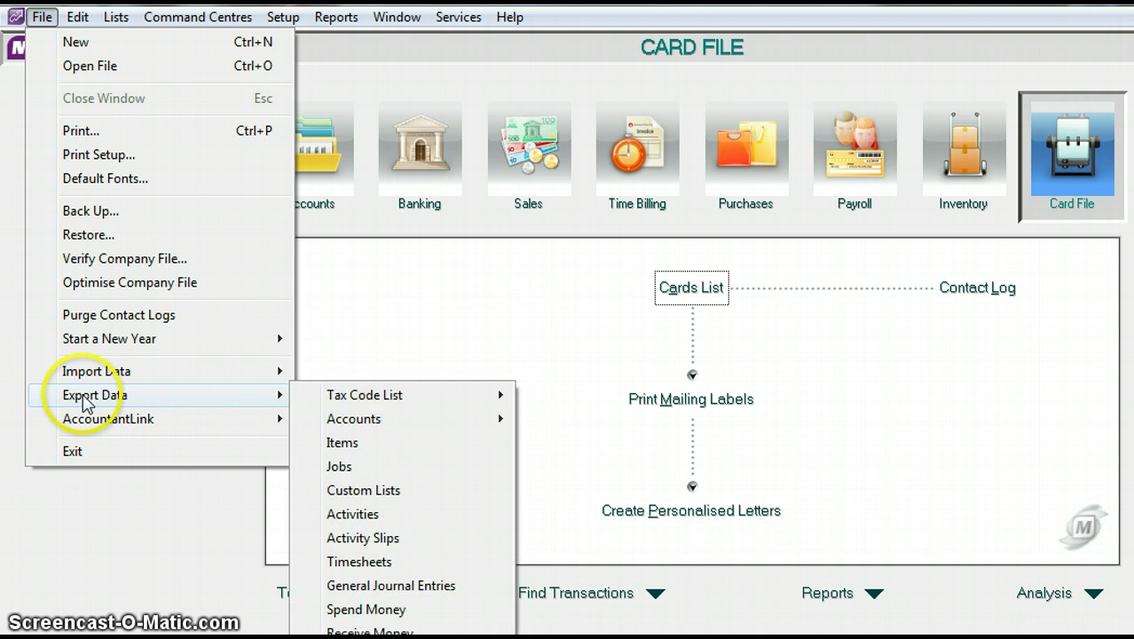
Step: Choose Items for export, keeping Tab-delimited format with a Header Record, and continue
click(341, 442)
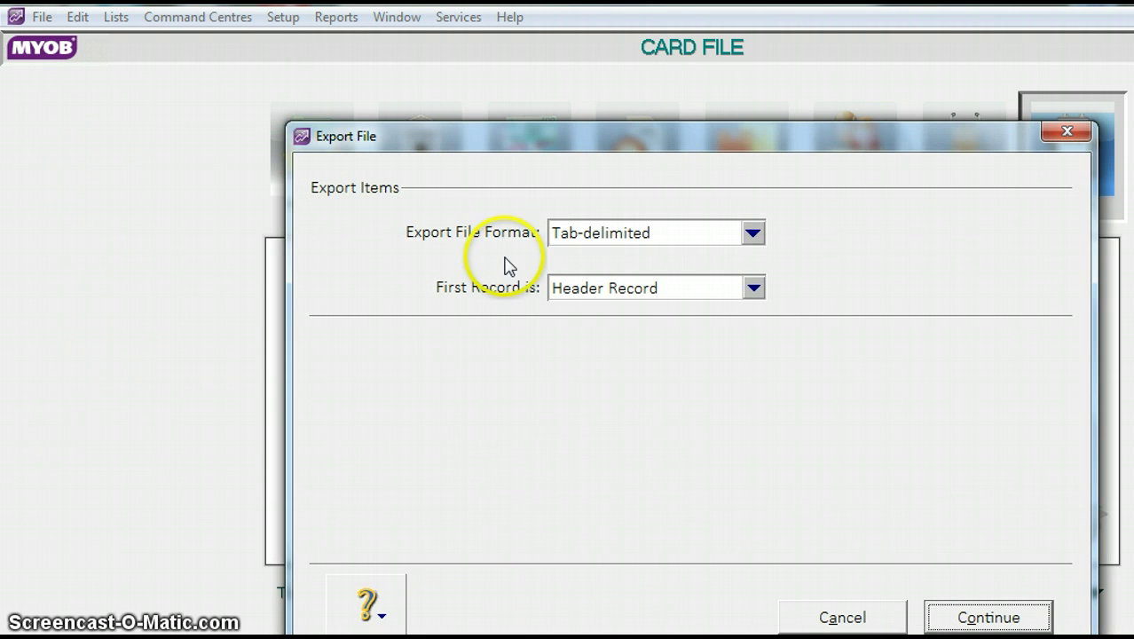
drag(717, 147, 704, 113)
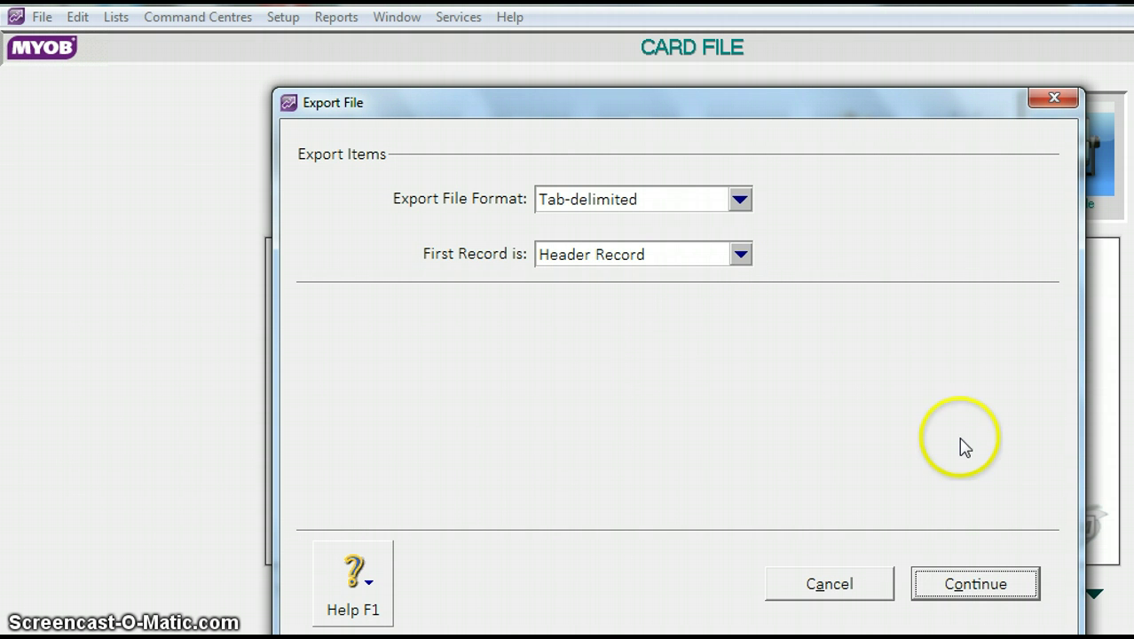
click(978, 590)
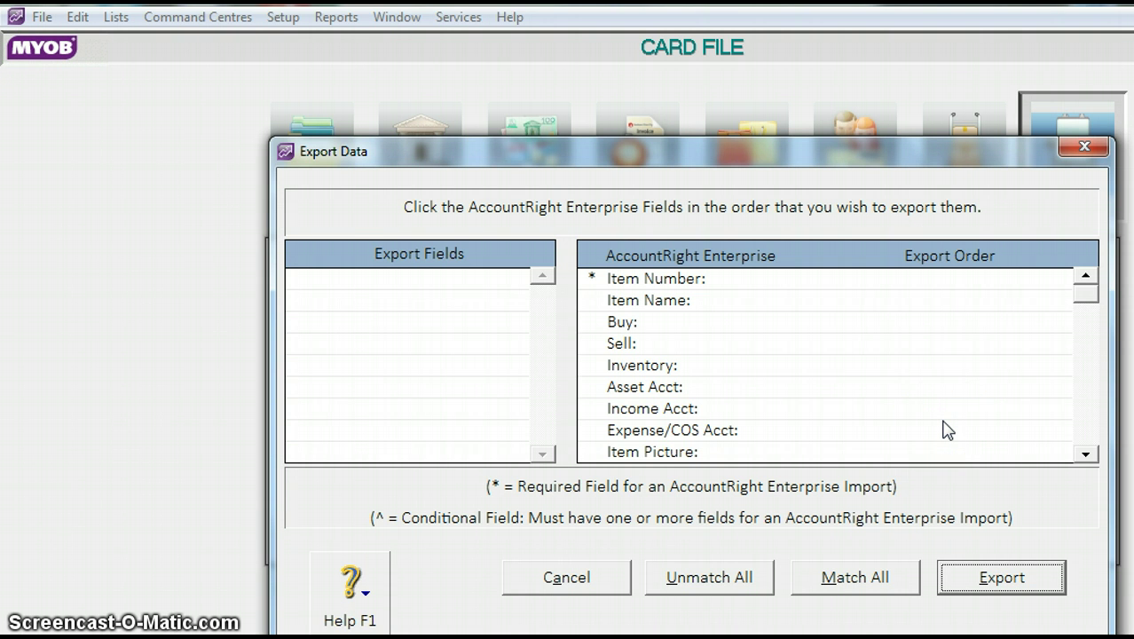
Step: Set Item Number then Selling Price as the only export fields and start the export
click(659, 282)
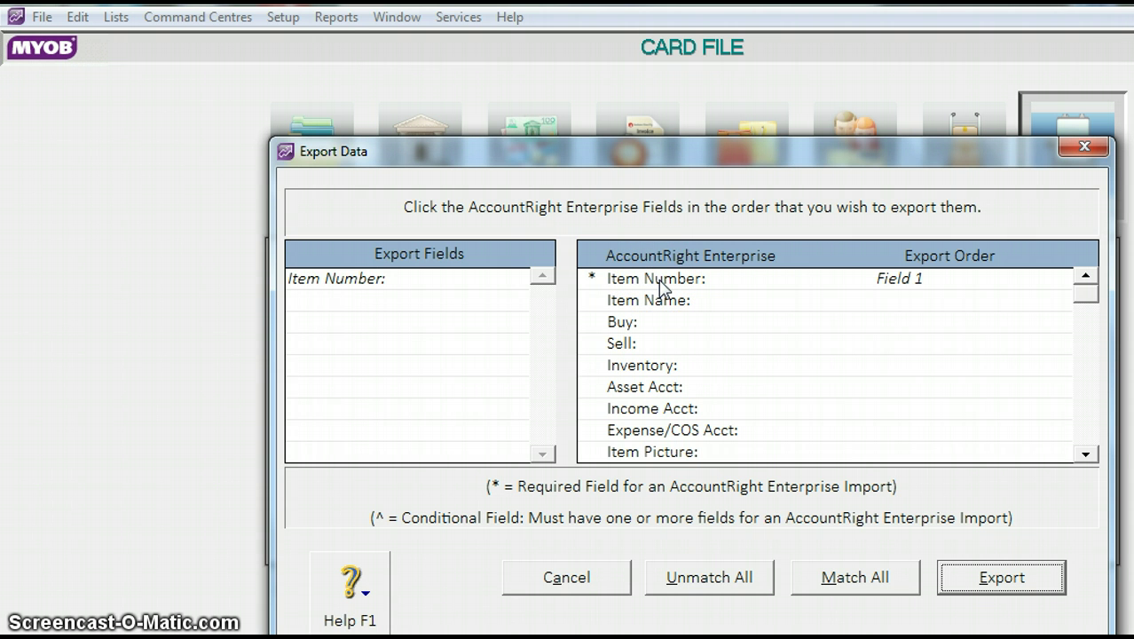
click(1086, 454)
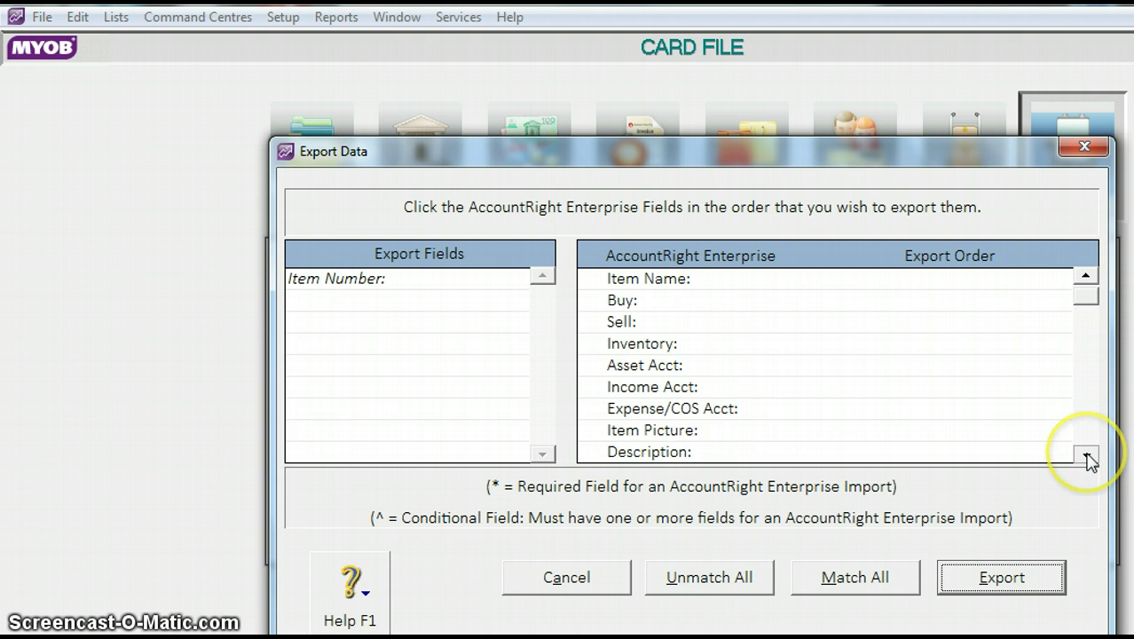
click(1086, 453)
click(1085, 453)
click(1085, 453)
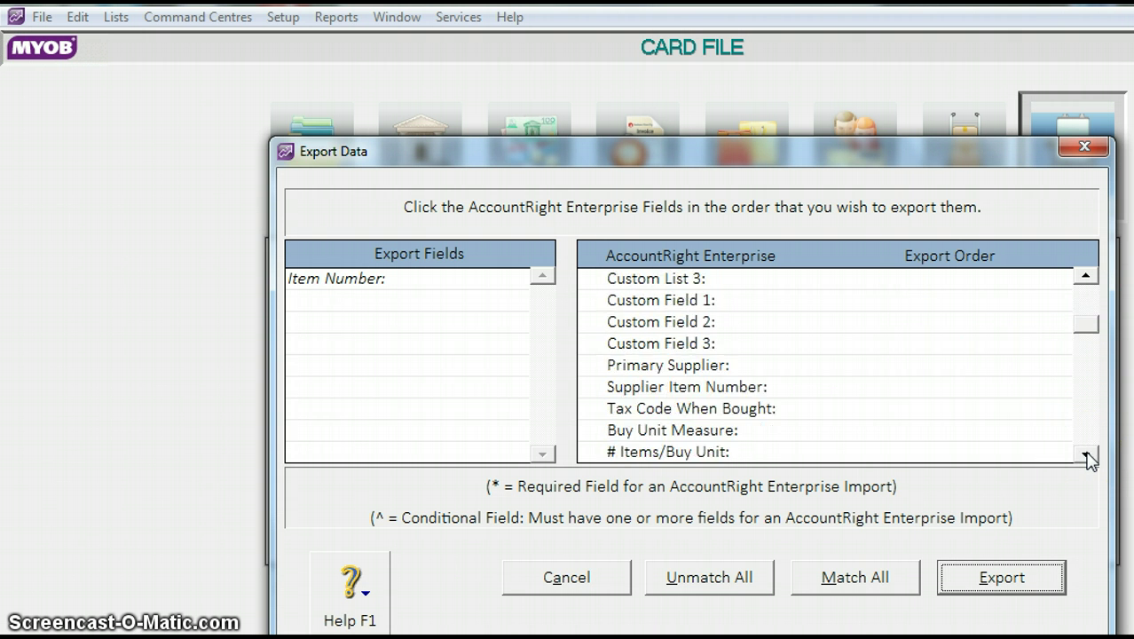
click(1086, 454)
click(1086, 453)
click(1086, 453)
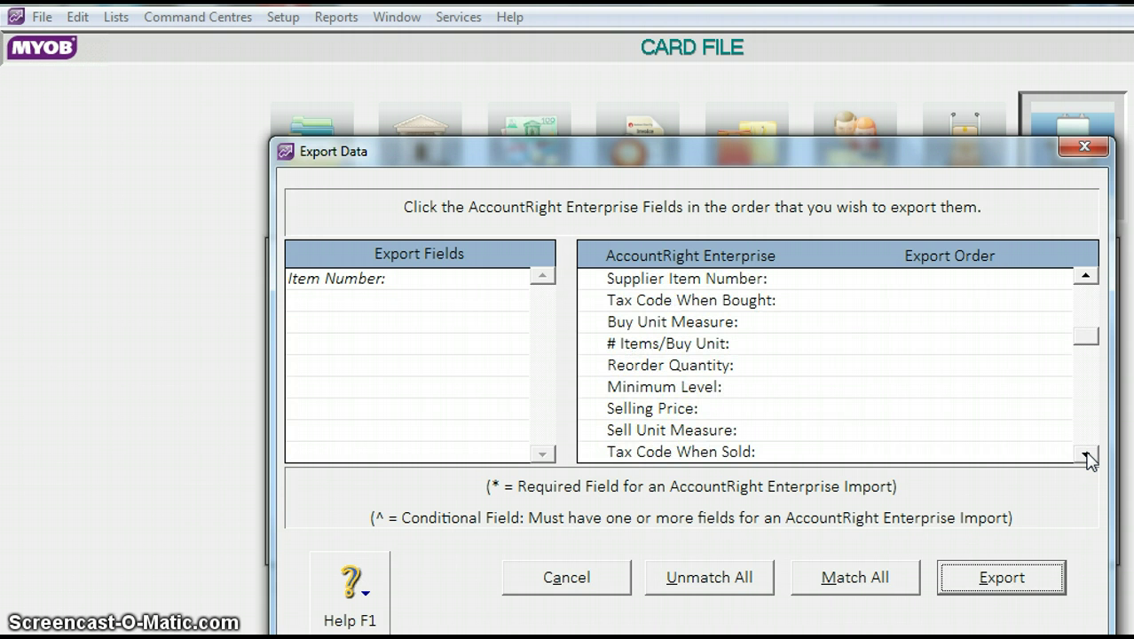
click(668, 412)
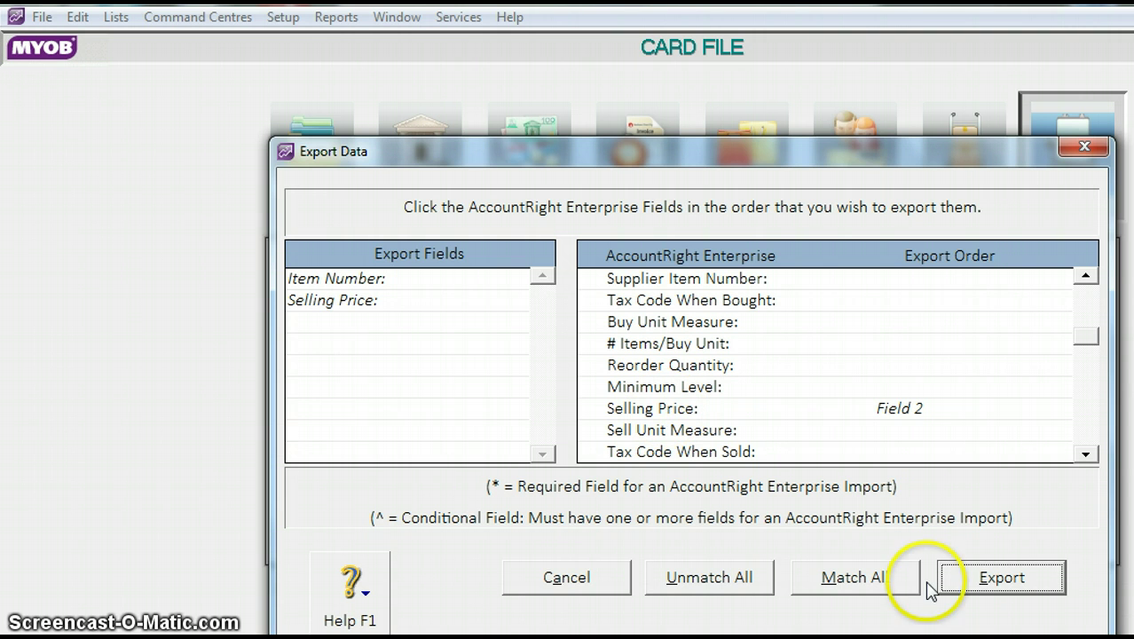
click(993, 584)
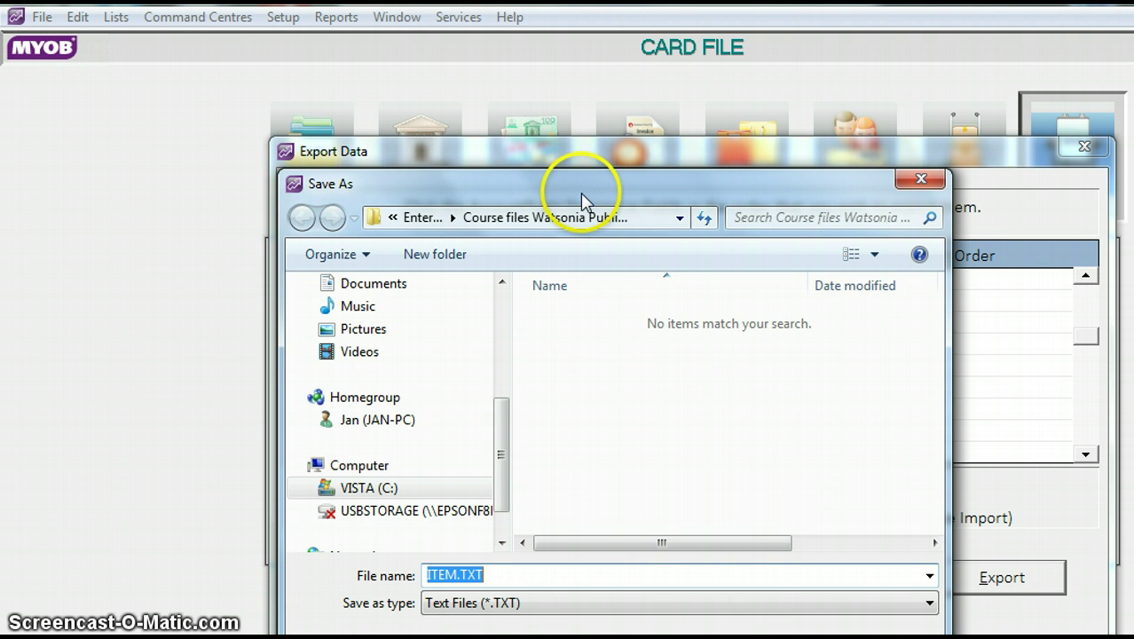
Step: Save the item export as ITEM.TXT on the Desktop
drag(574, 182, 471, 104)
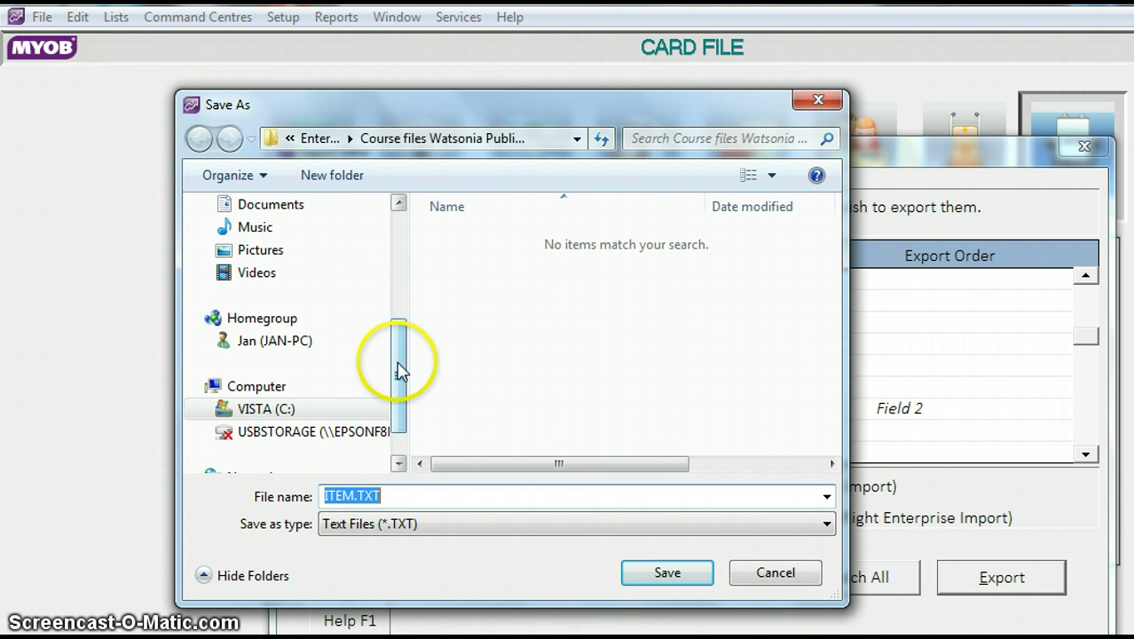
drag(398, 373, 381, 202)
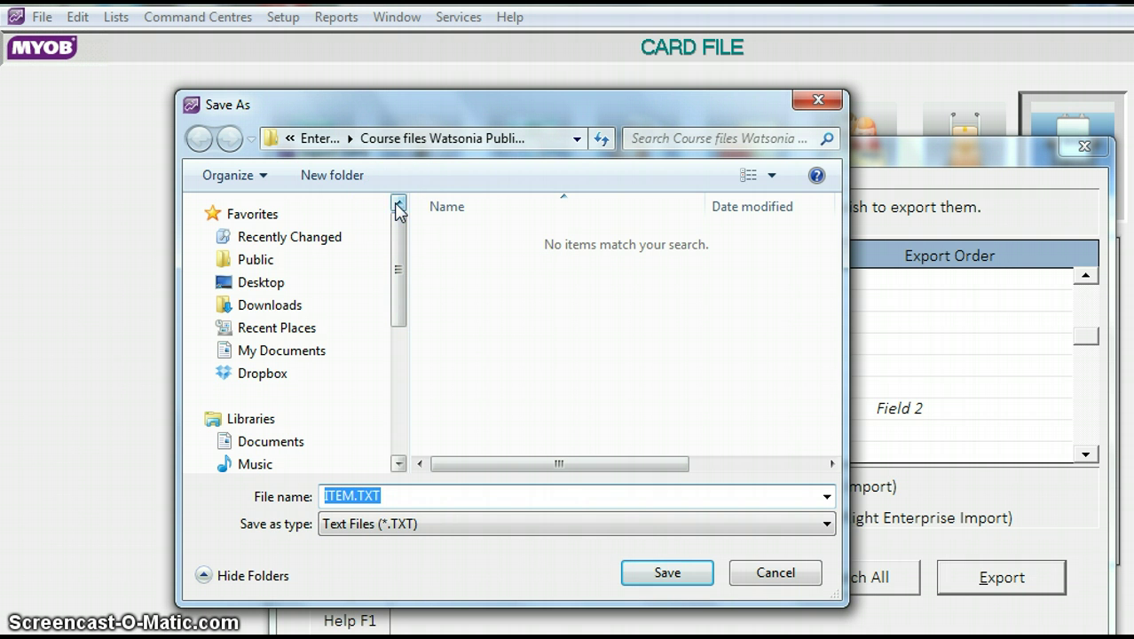
click(263, 282)
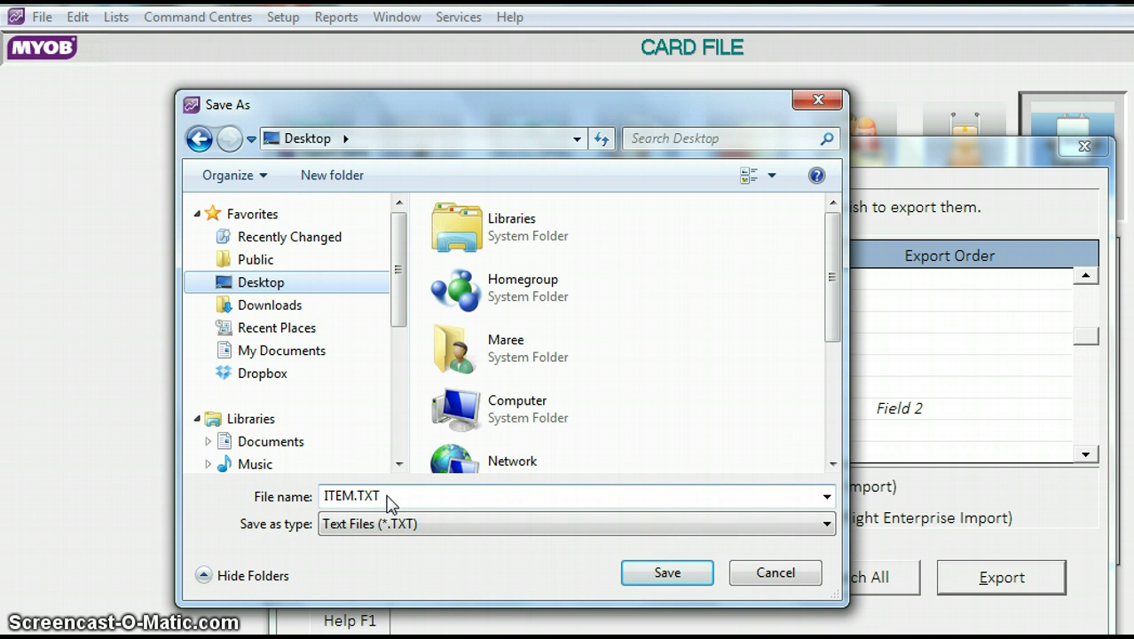
click(377, 498)
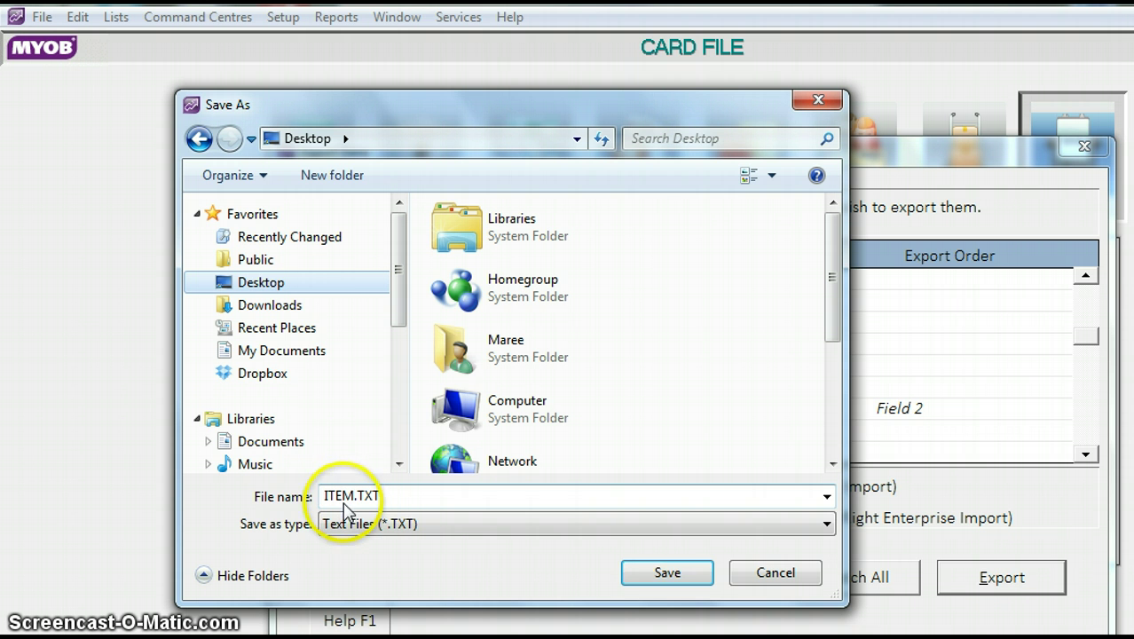
click(417, 548)
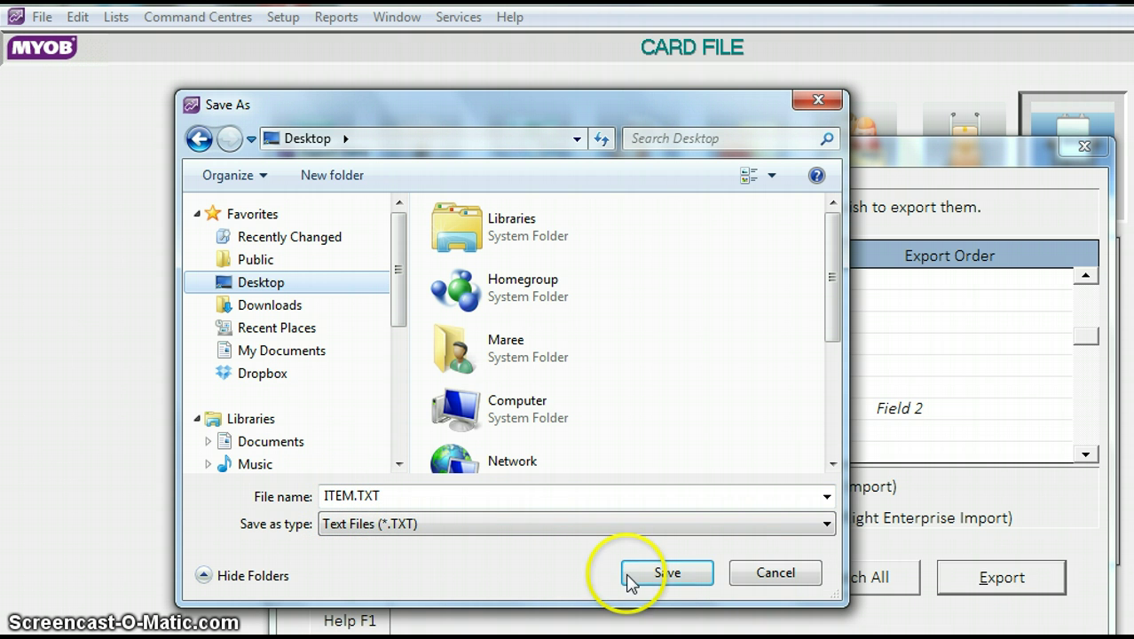
click(679, 579)
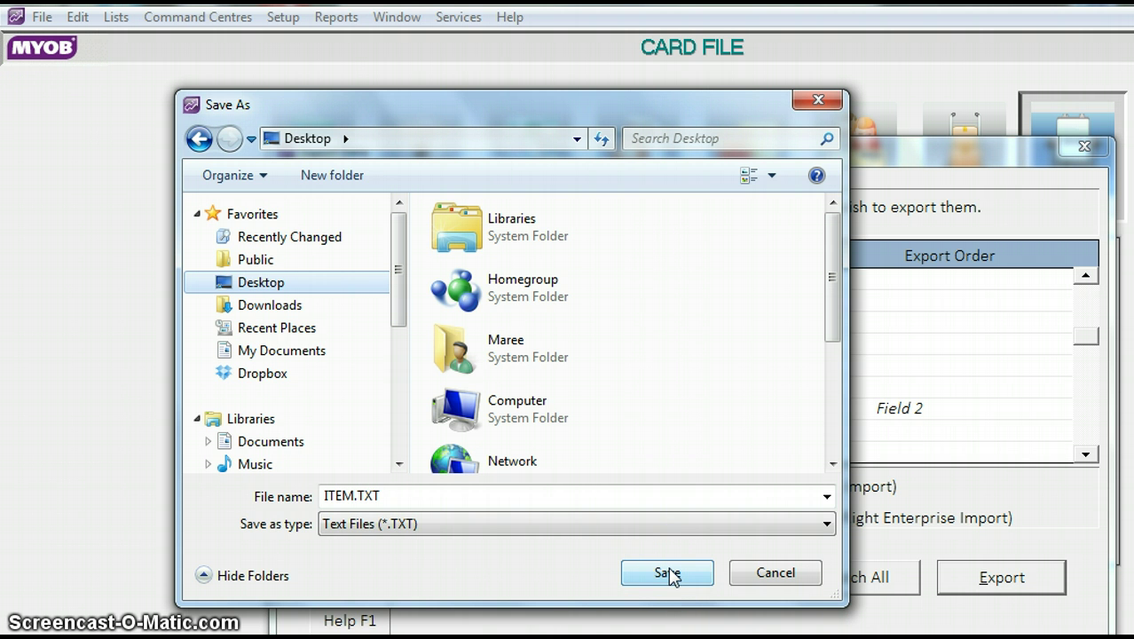
click(669, 574)
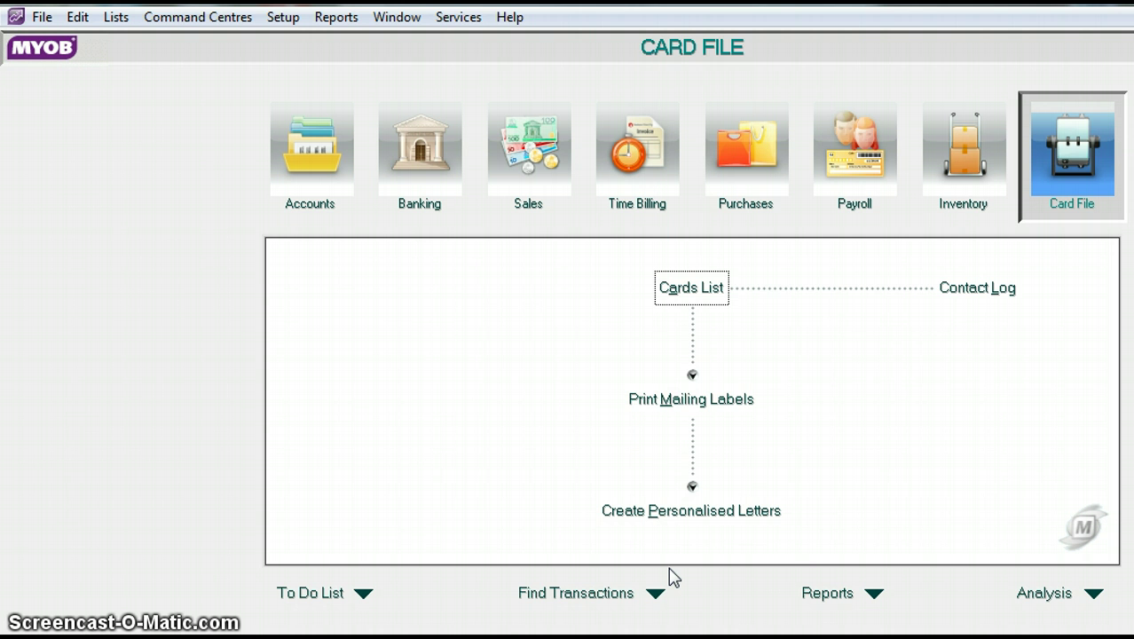
Step: Switch from MYOB AccountRight to the blank Excel workbook Book1
click(609, 586)
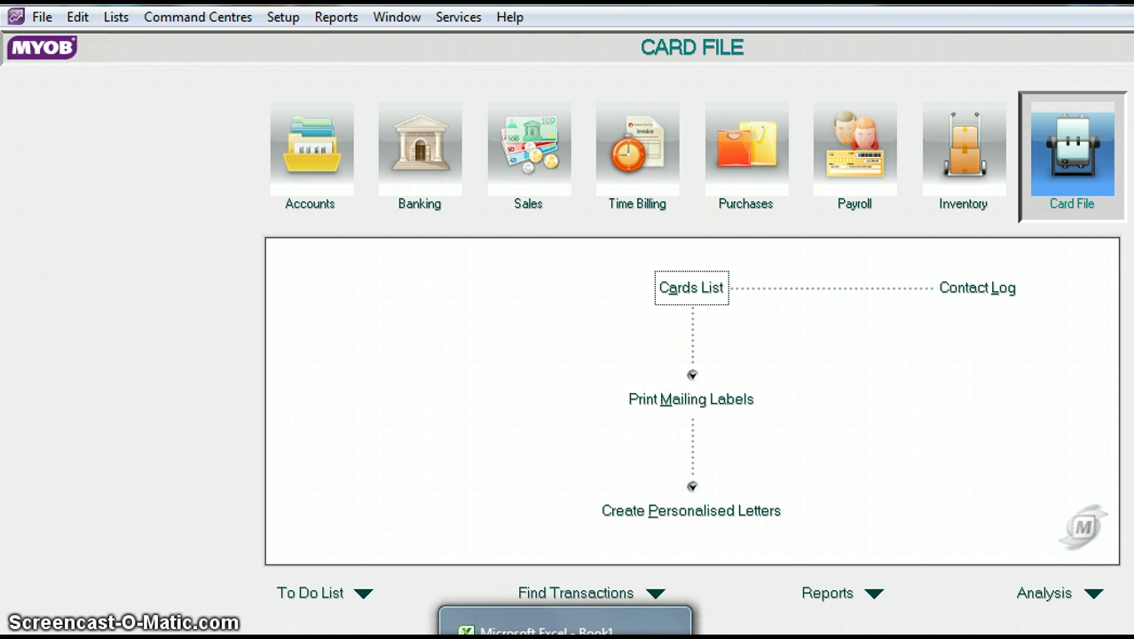
key(alt+Tab)
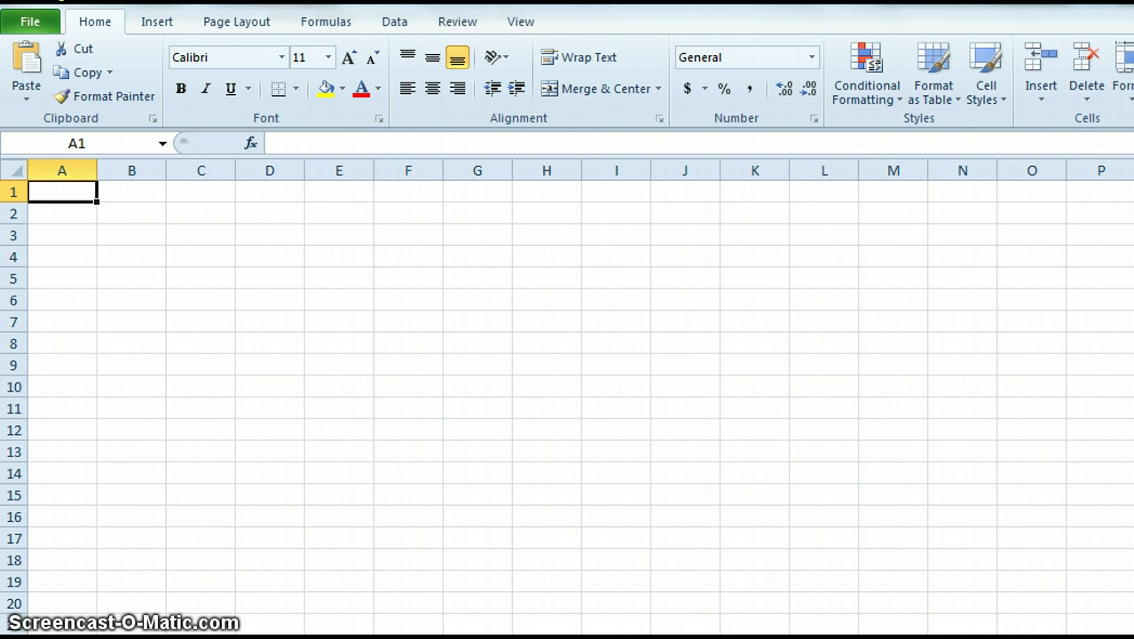
Step: Open ITEM.TXT from the Desktop in Excel, using the All Files (*.*) filter to find it
click(27, 22)
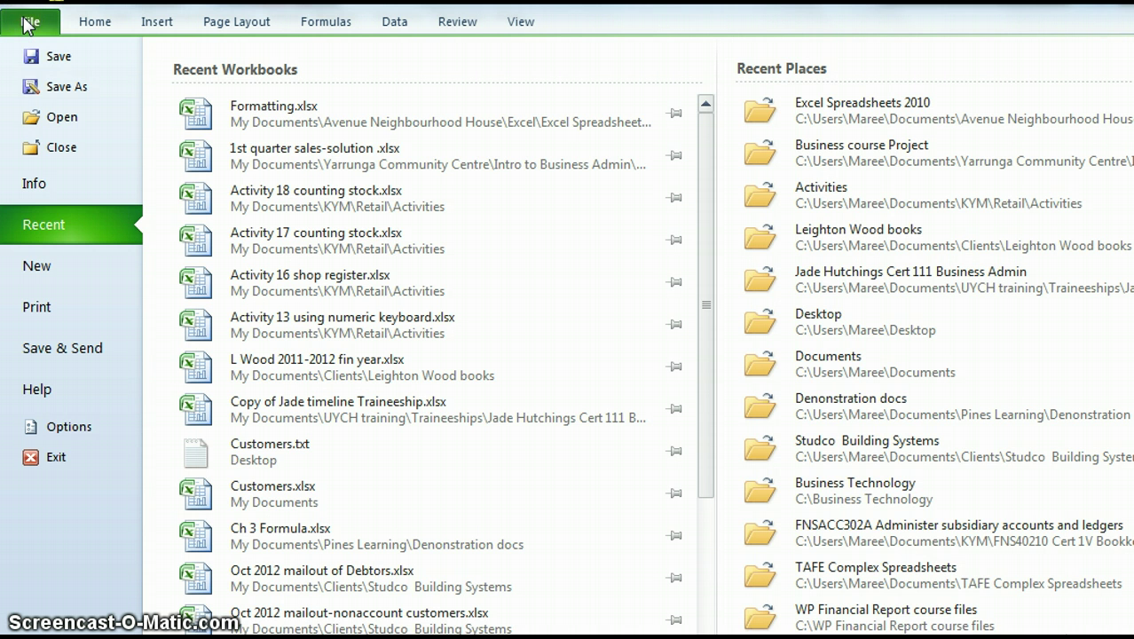
click(61, 118)
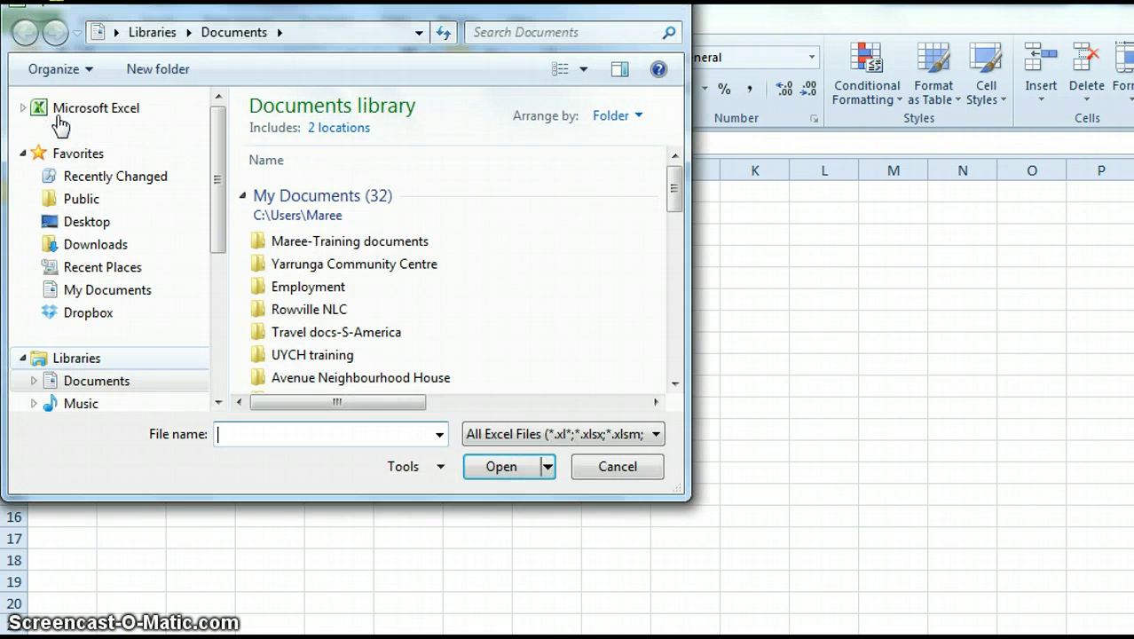
click(95, 223)
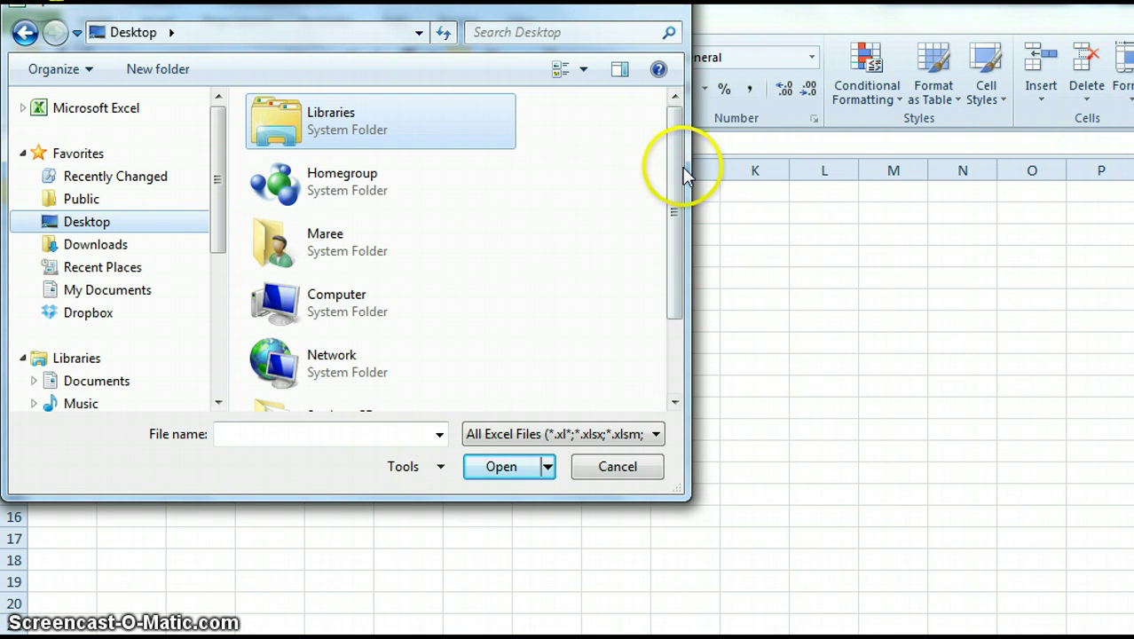
drag(679, 180, 680, 303)
click(680, 308)
drag(679, 306, 660, 167)
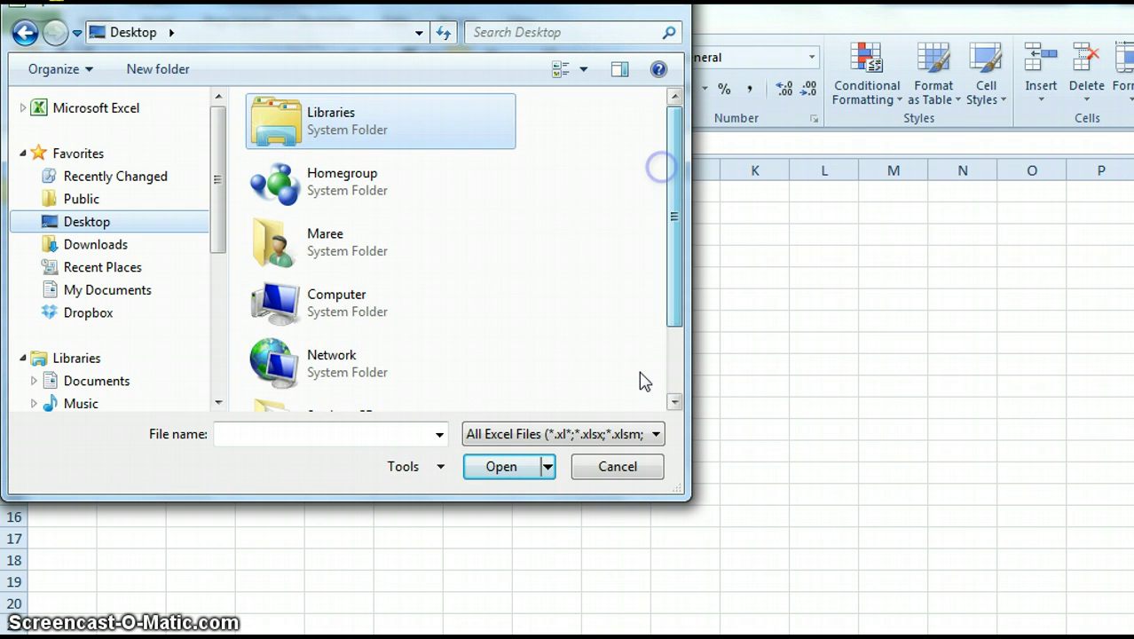
click(663, 435)
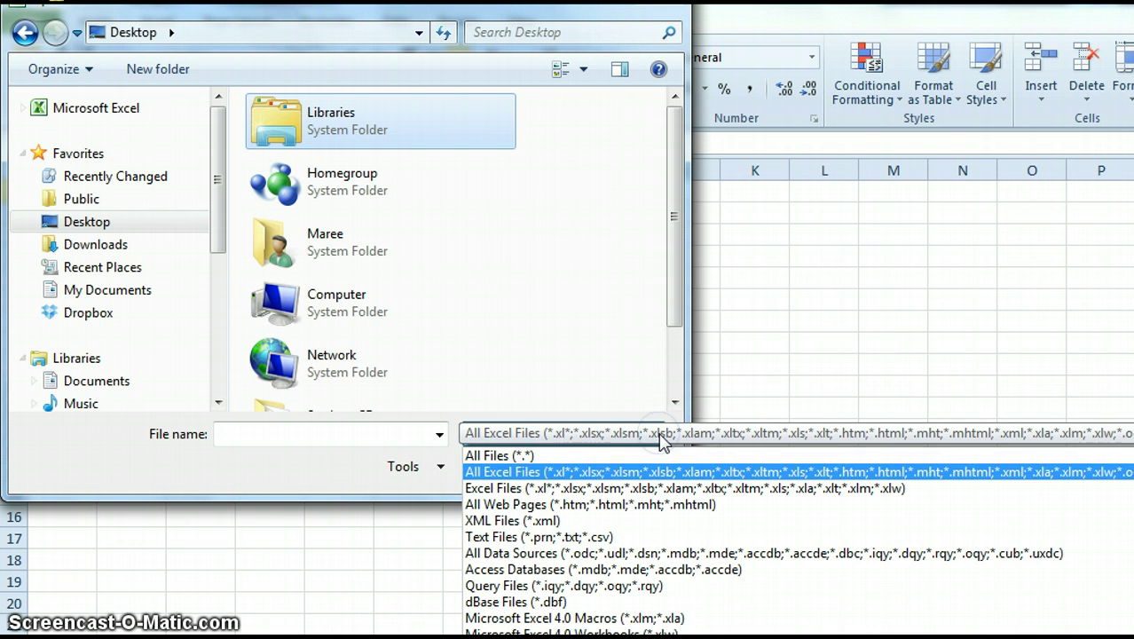
click(502, 455)
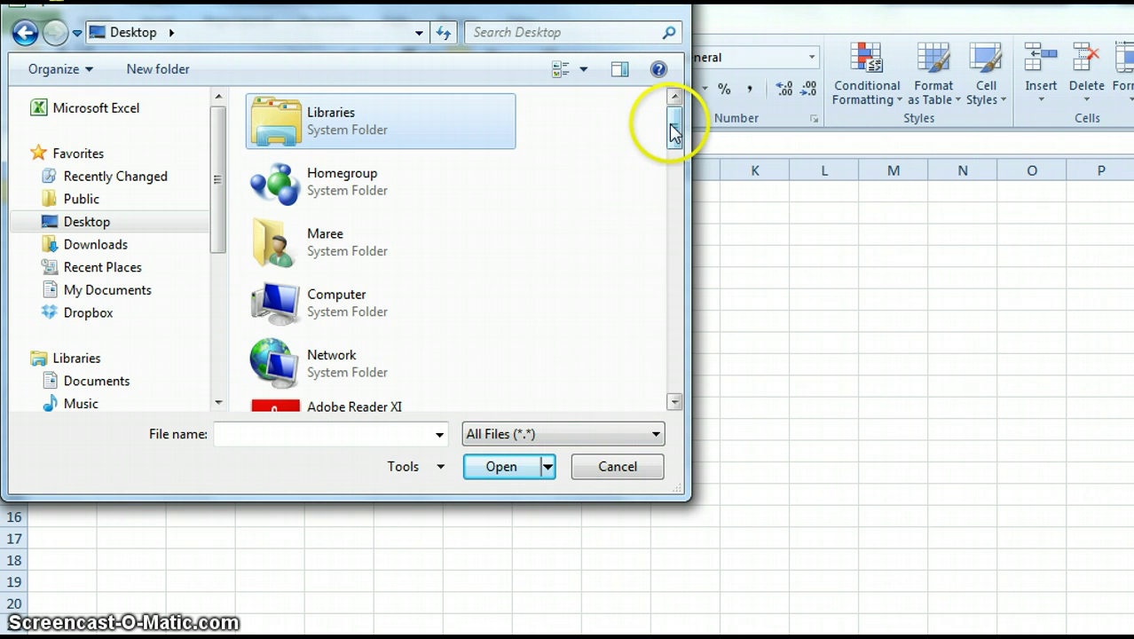
drag(676, 129, 675, 325)
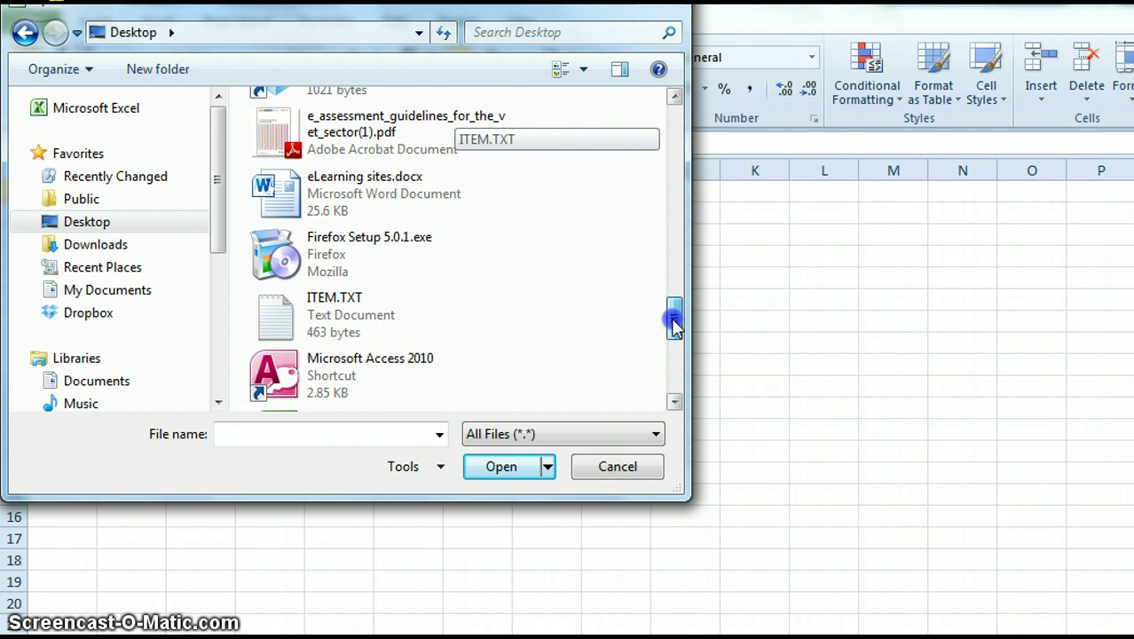
click(373, 308)
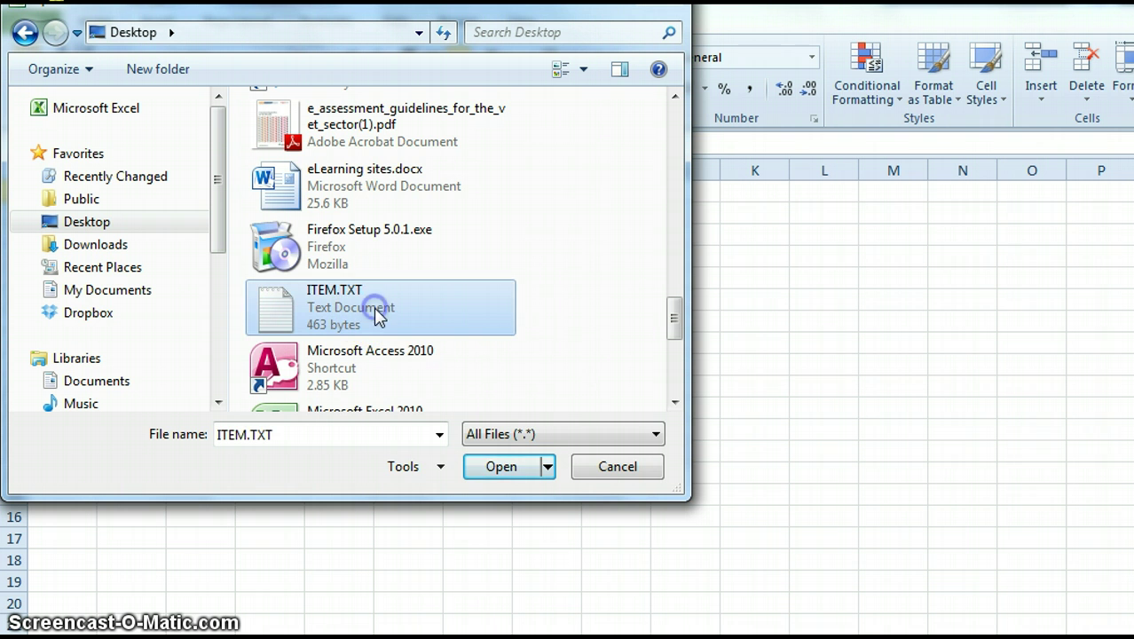
click(502, 475)
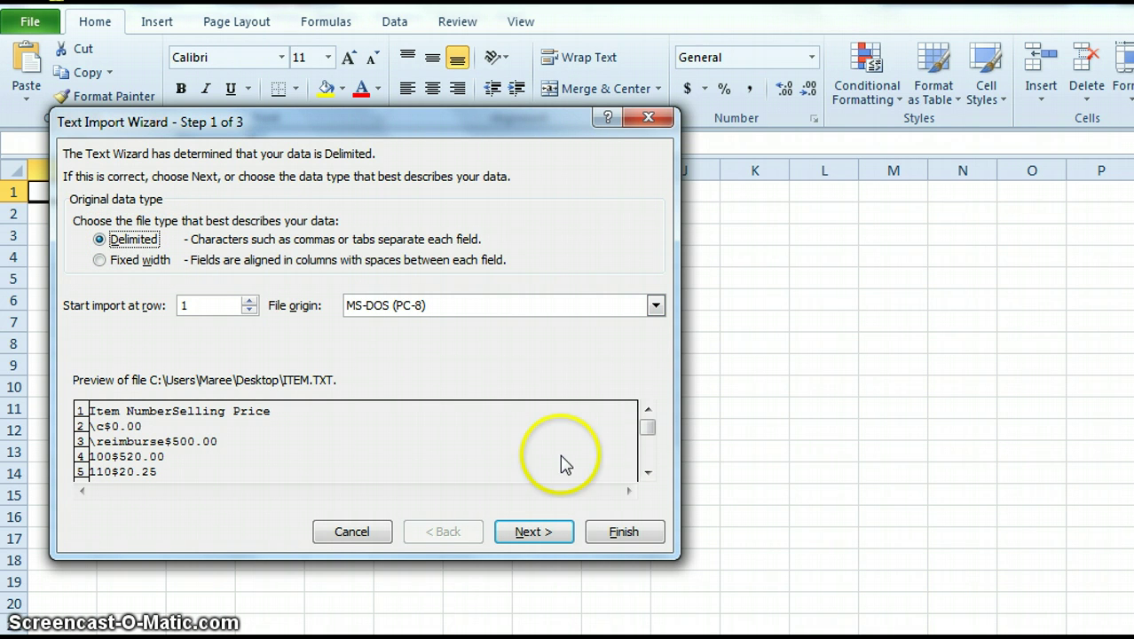
Step: Import ITEM.TXT as delimited data with Tab separators, accepting the wizard's defaults
click(543, 535)
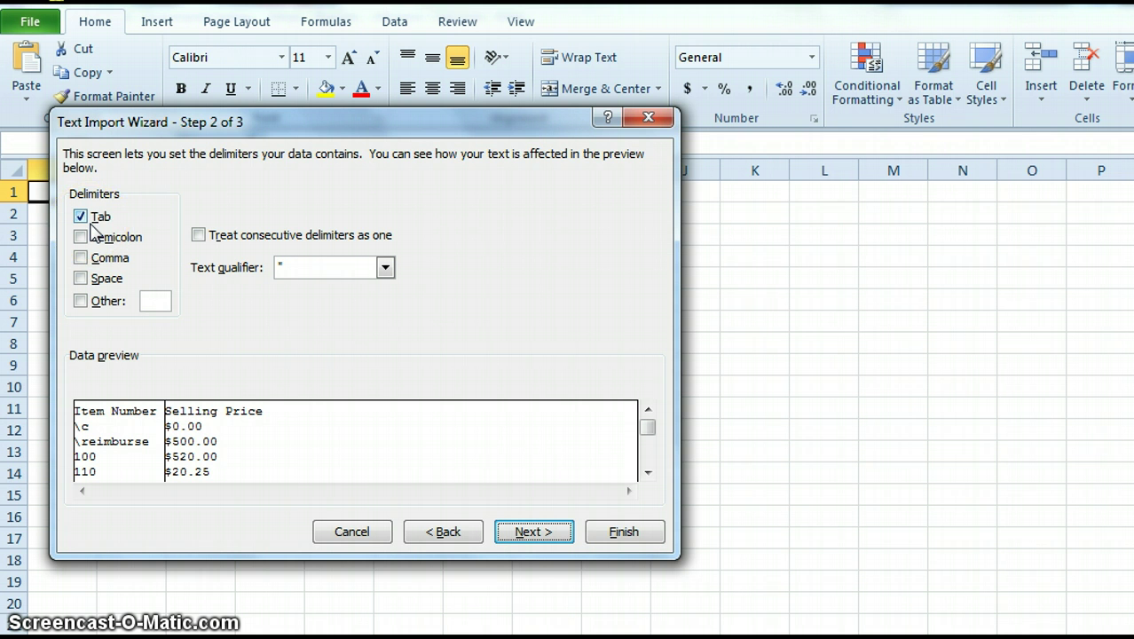
click(539, 535)
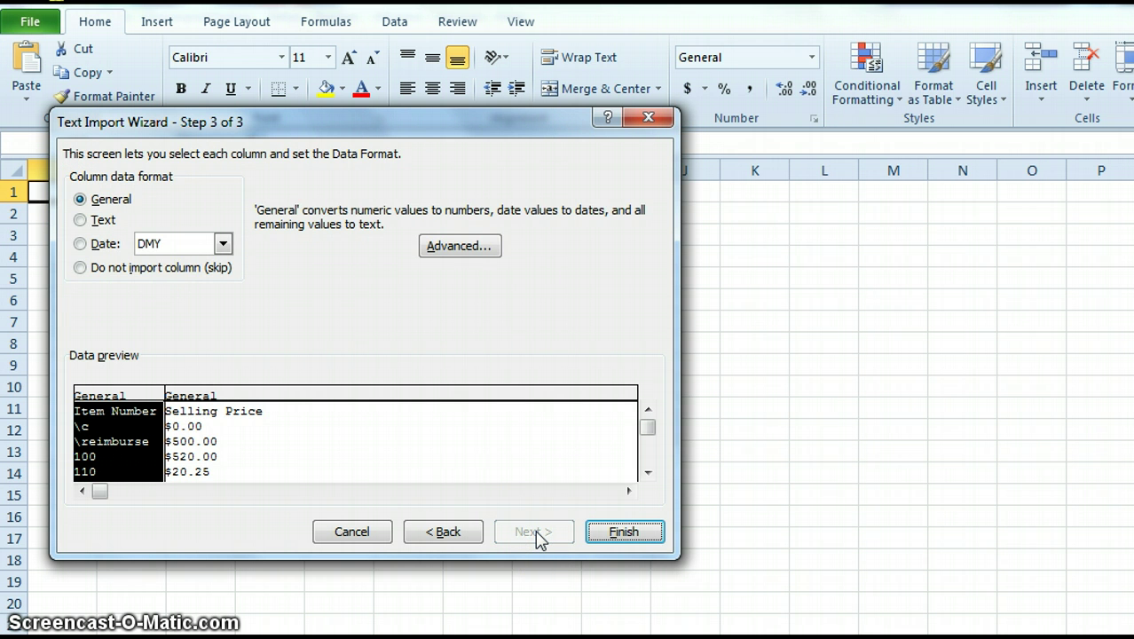
click(644, 531)
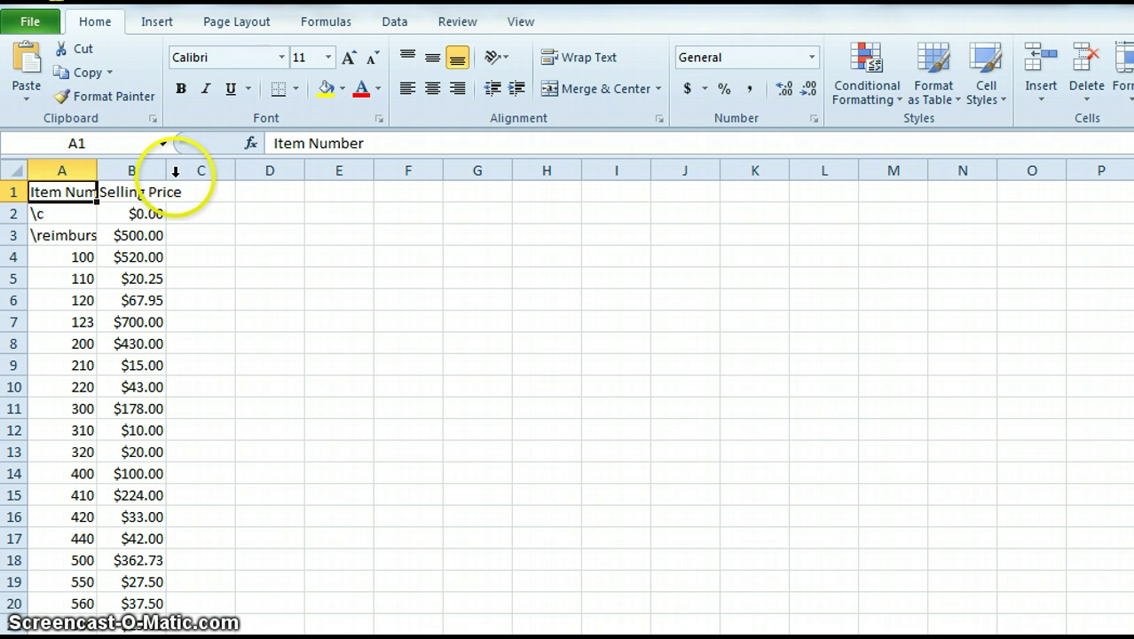
Step: Widen column B so the Selling Price heading fits
drag(165, 175, 192, 171)
Step: Widen column A for the item numbers and enter the heading 'New SP' in C1
drag(96, 168, 114, 169)
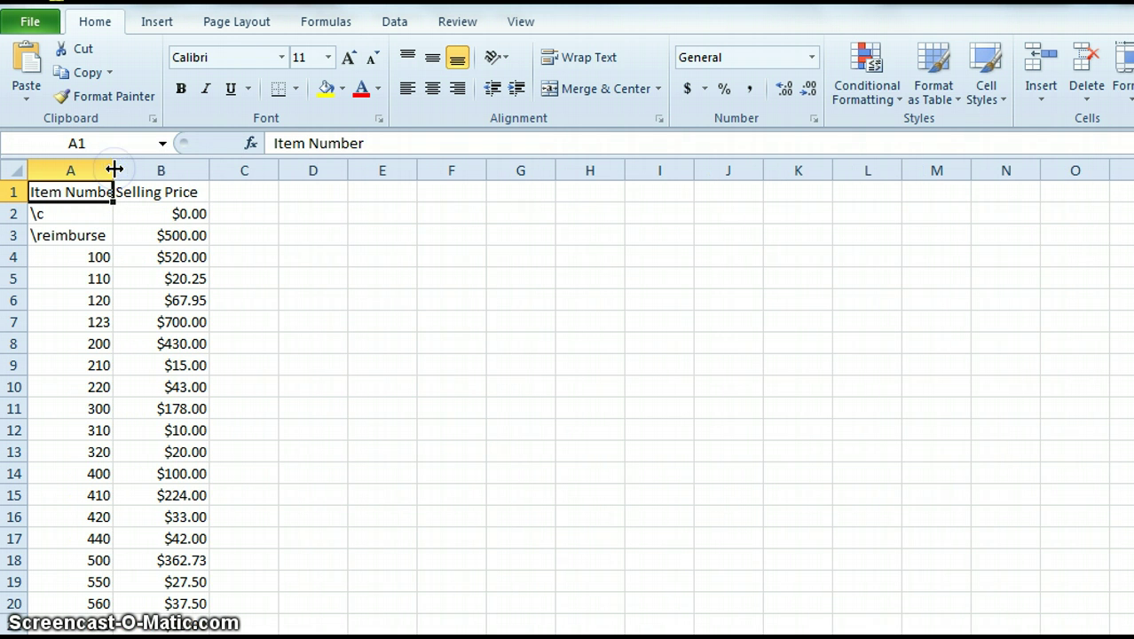
click(258, 192)
text(New)
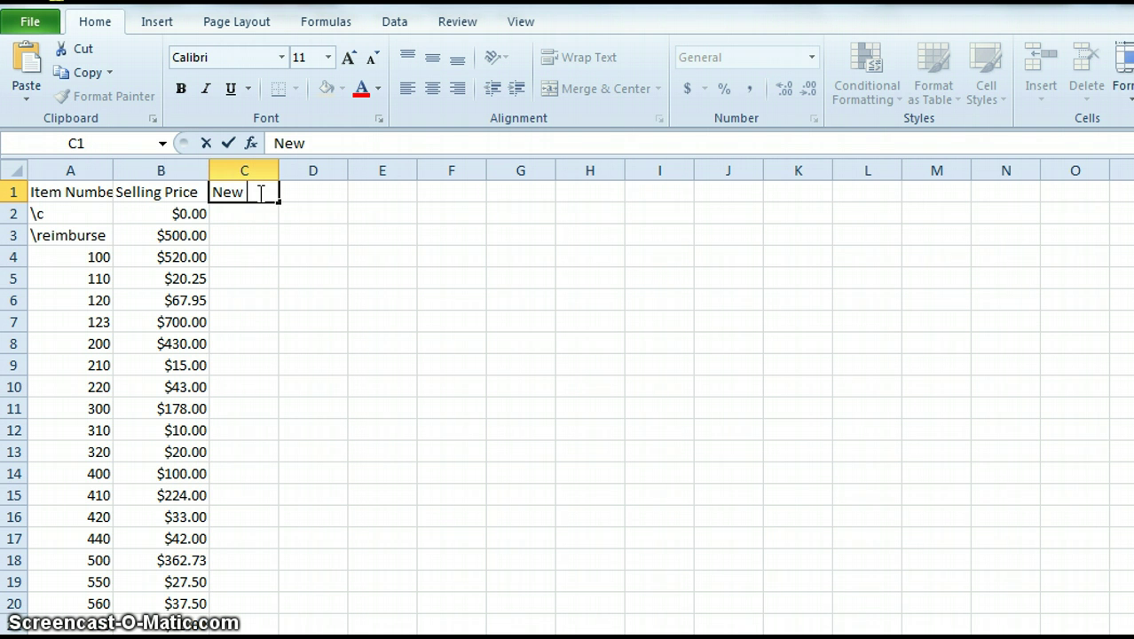
text( SP)
key(Return)
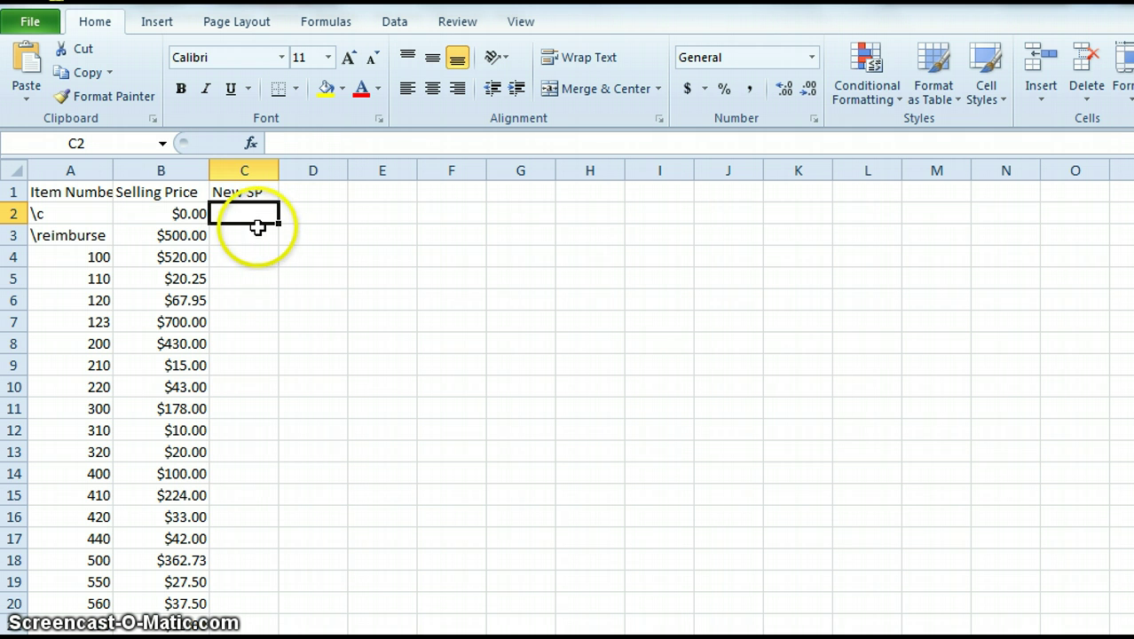
Step: Enter =B2*5% in C2 and fill it down column C for every item
drag(278, 168, 314, 173)
text(=)
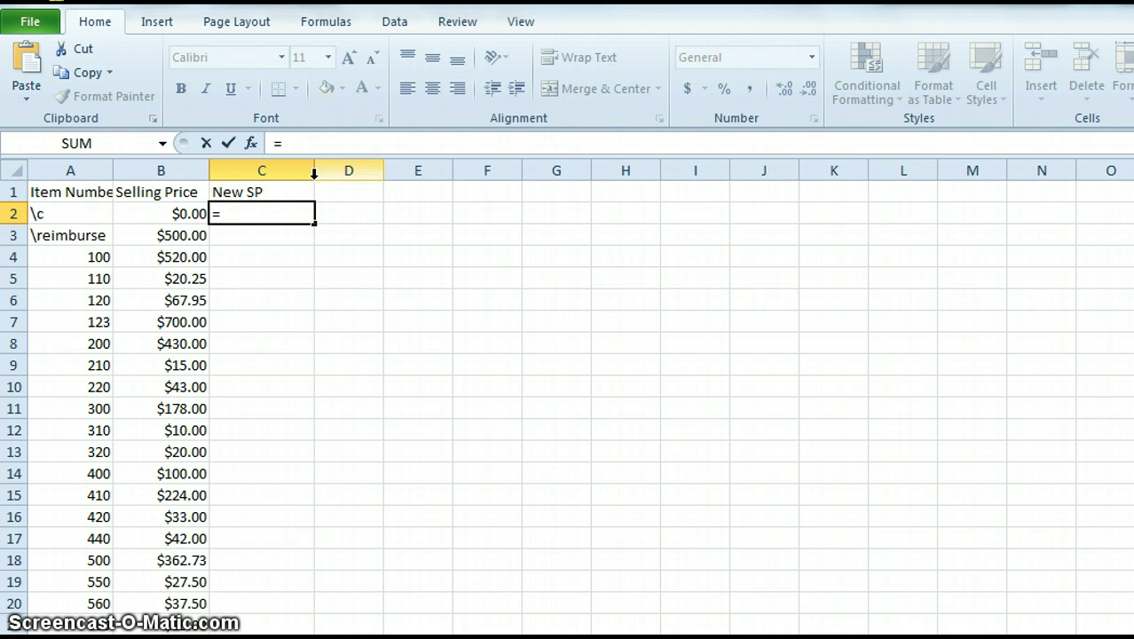
click(177, 214)
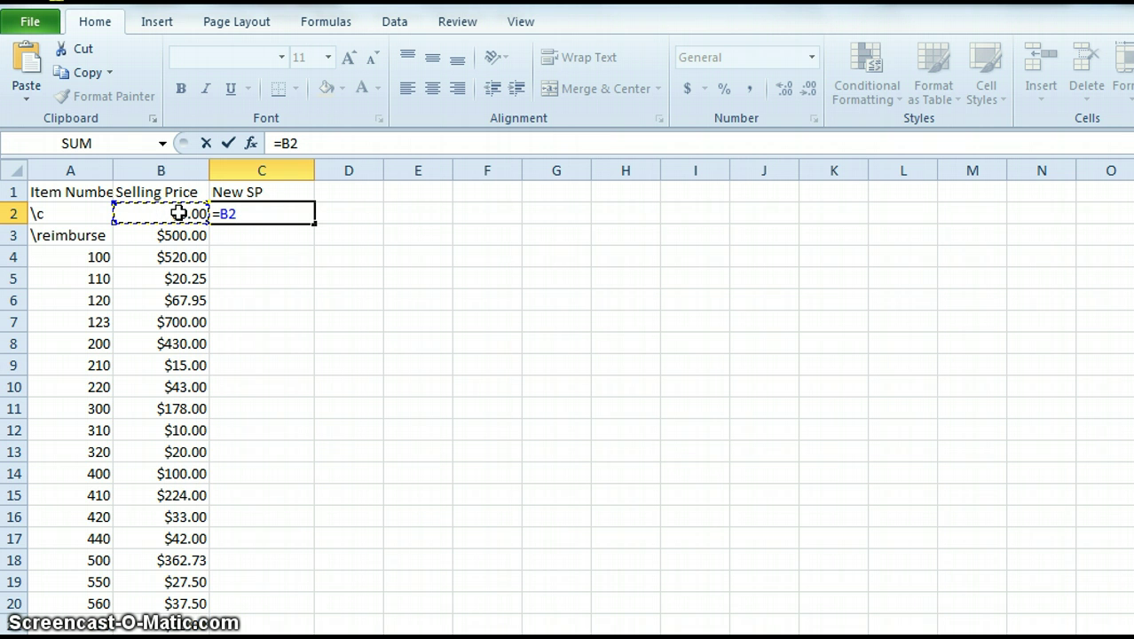
text(*5%)
key(Return)
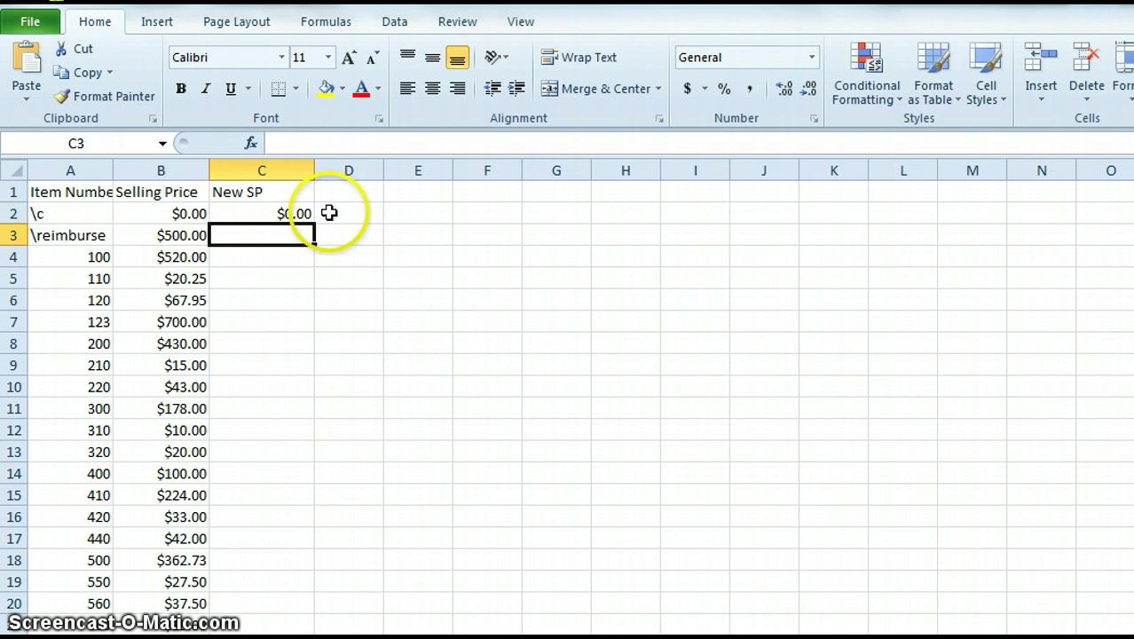
click(297, 213)
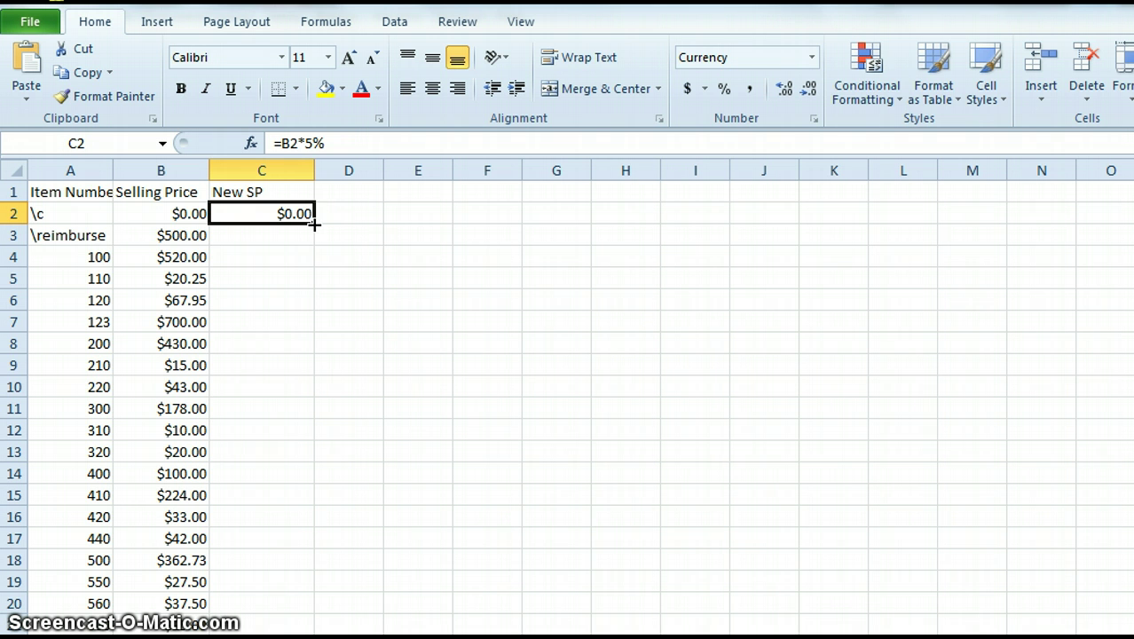
drag(314, 224, 293, 634)
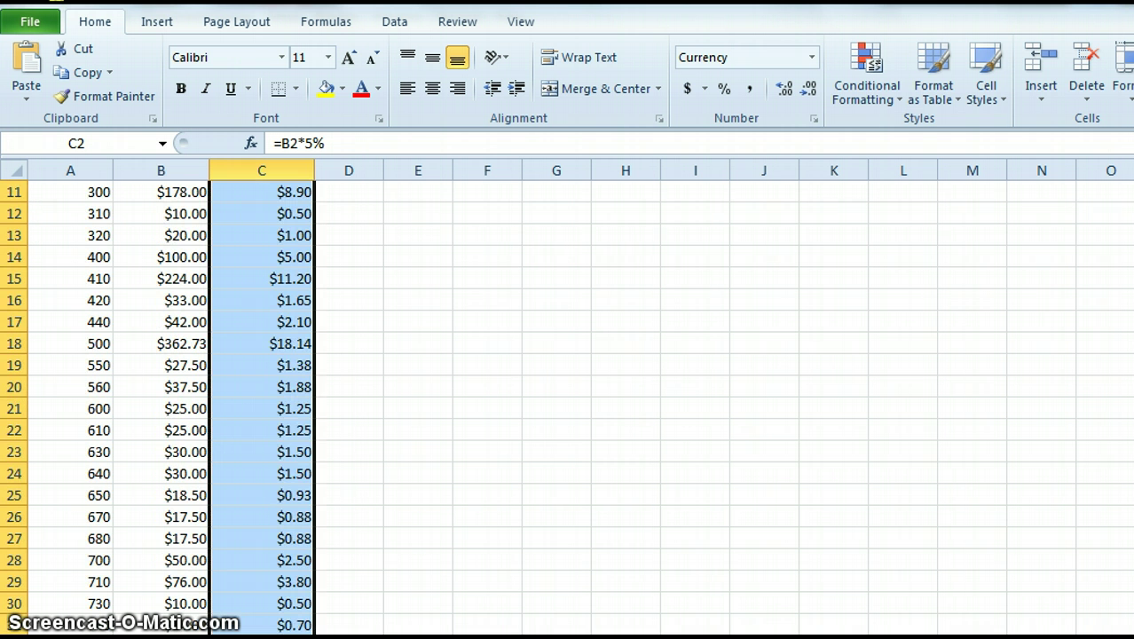
Step: Check C3's formula, try an edit, then undo it so New SP stays =B3*105%
click(747, 457)
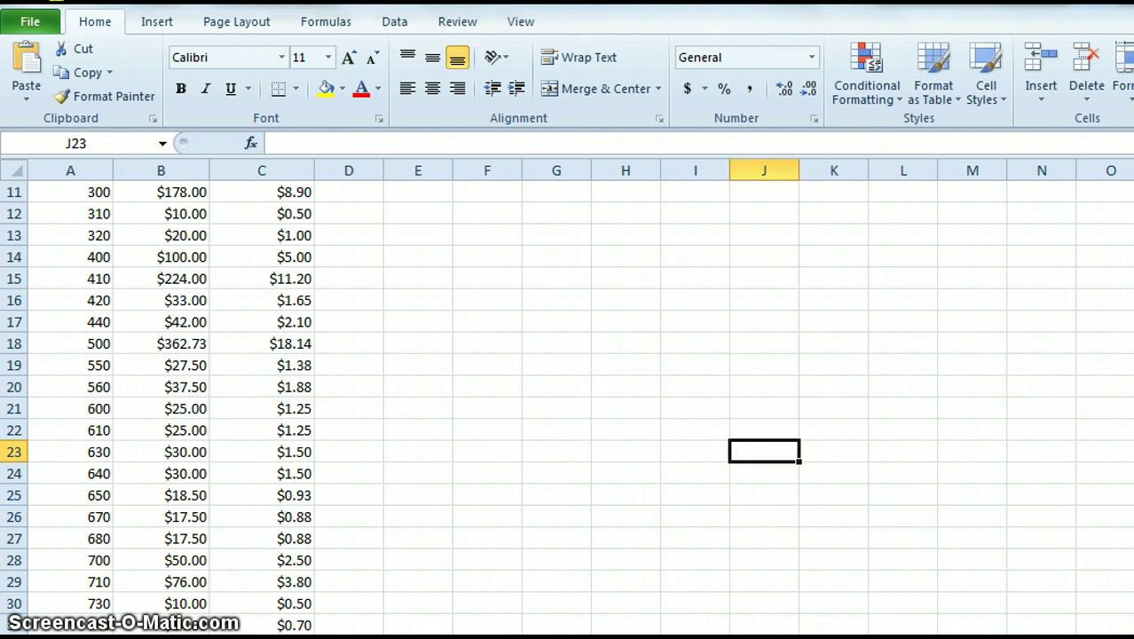
scroll(568, 399, up, 4)
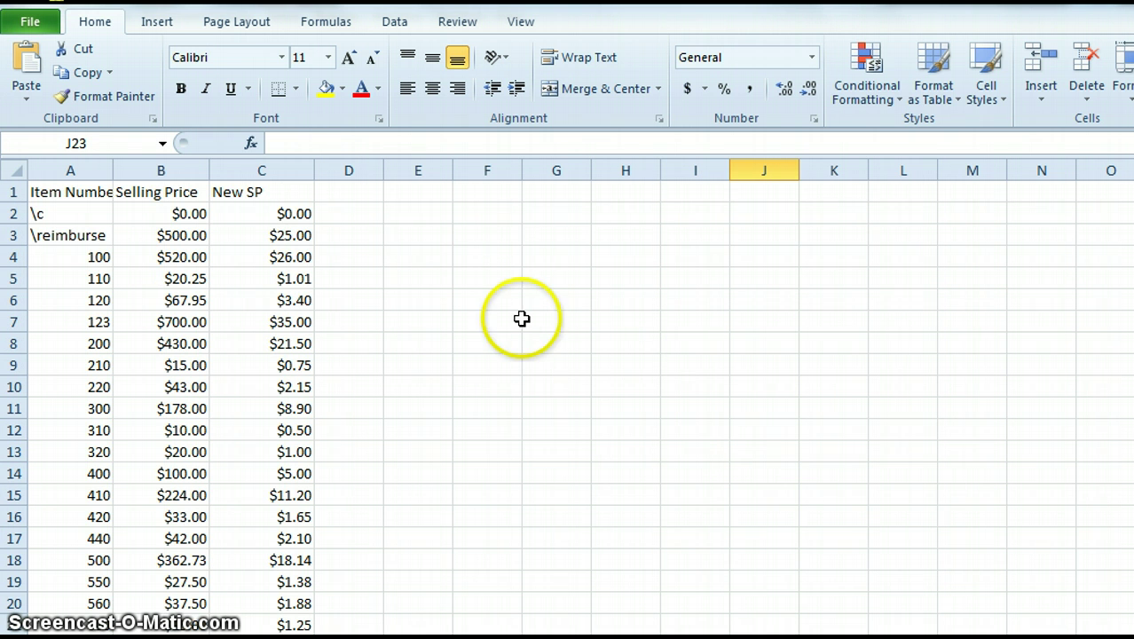
click(282, 235)
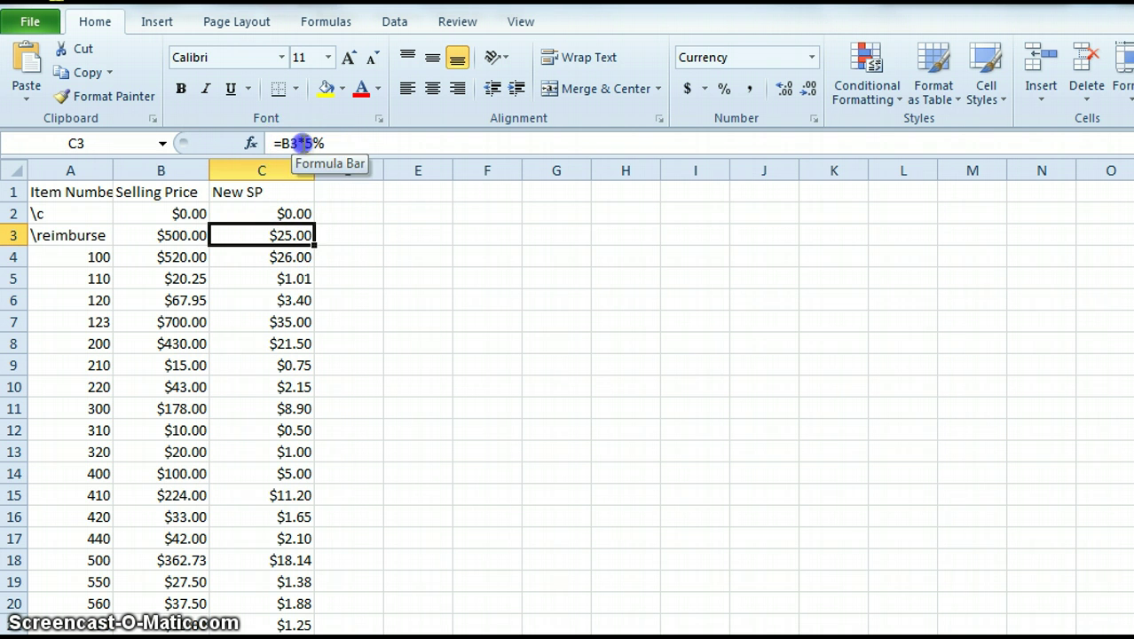
click(303, 144)
text(1.)
key(Return)
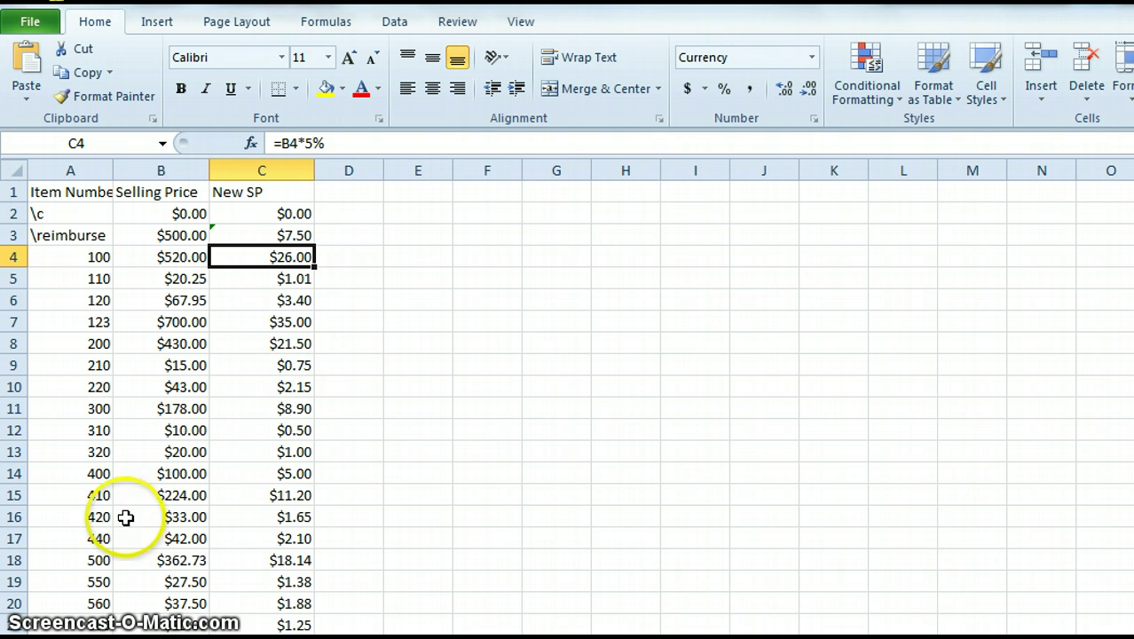
key(ctrl+z)
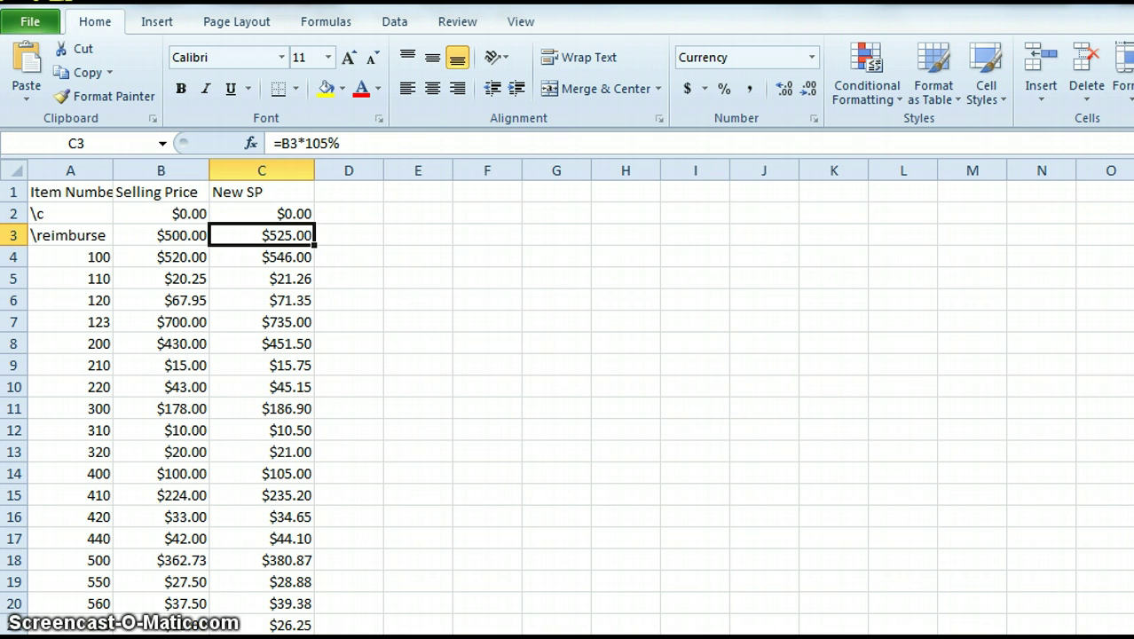
Step: Save ITEM.TXT as tab-delimited text and switch back to MYOB AccountRight
key(ctrl+s)
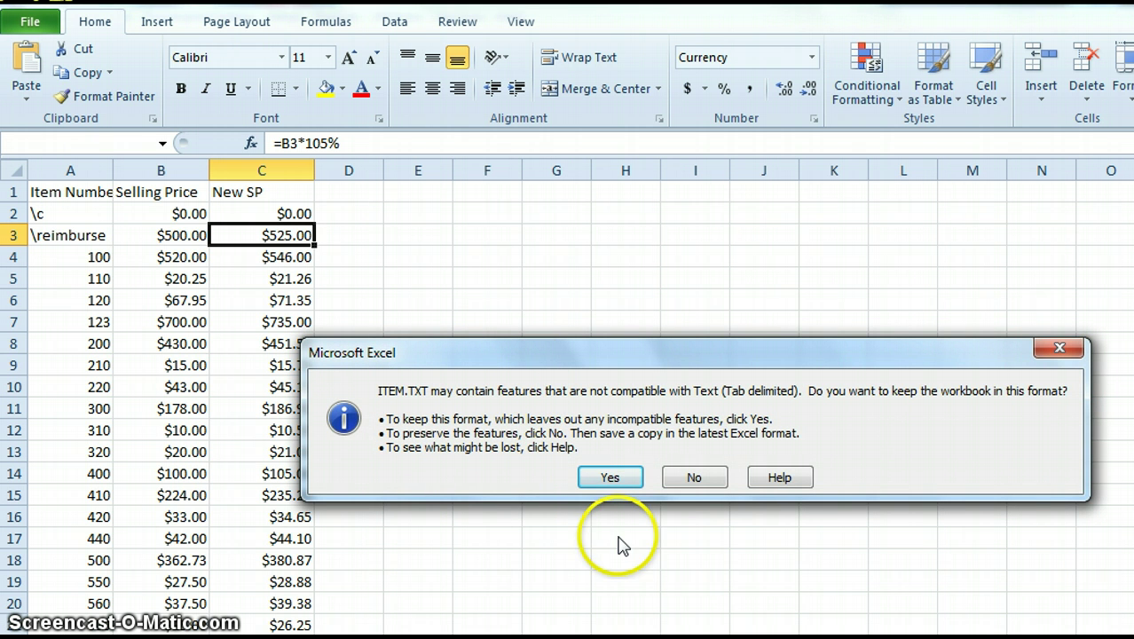
click(610, 478)
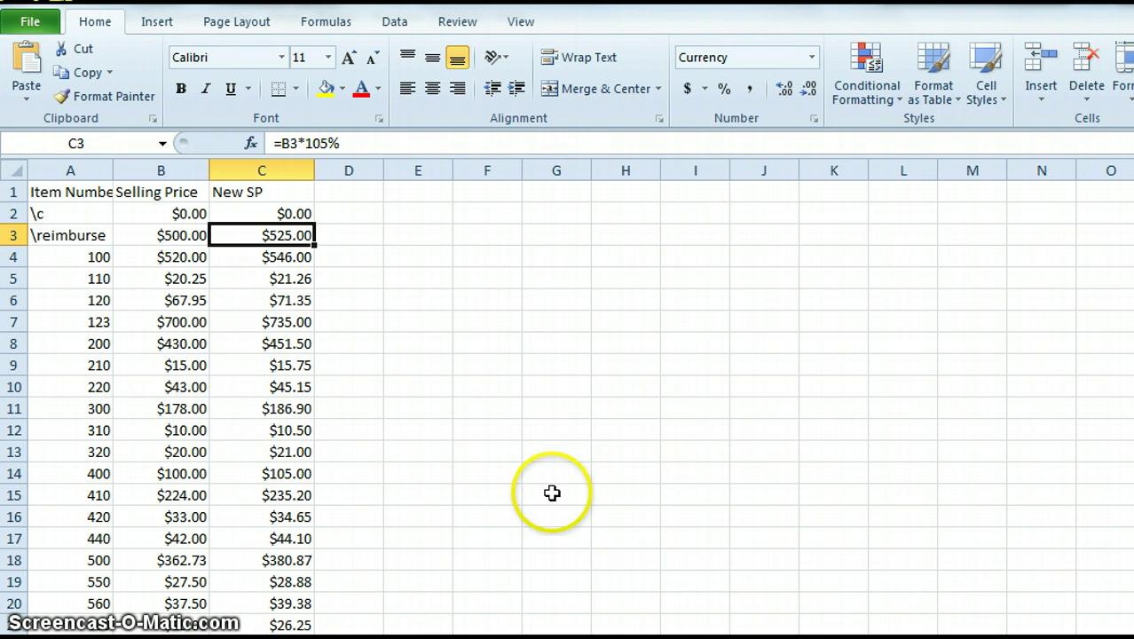
key(alt+Tab)
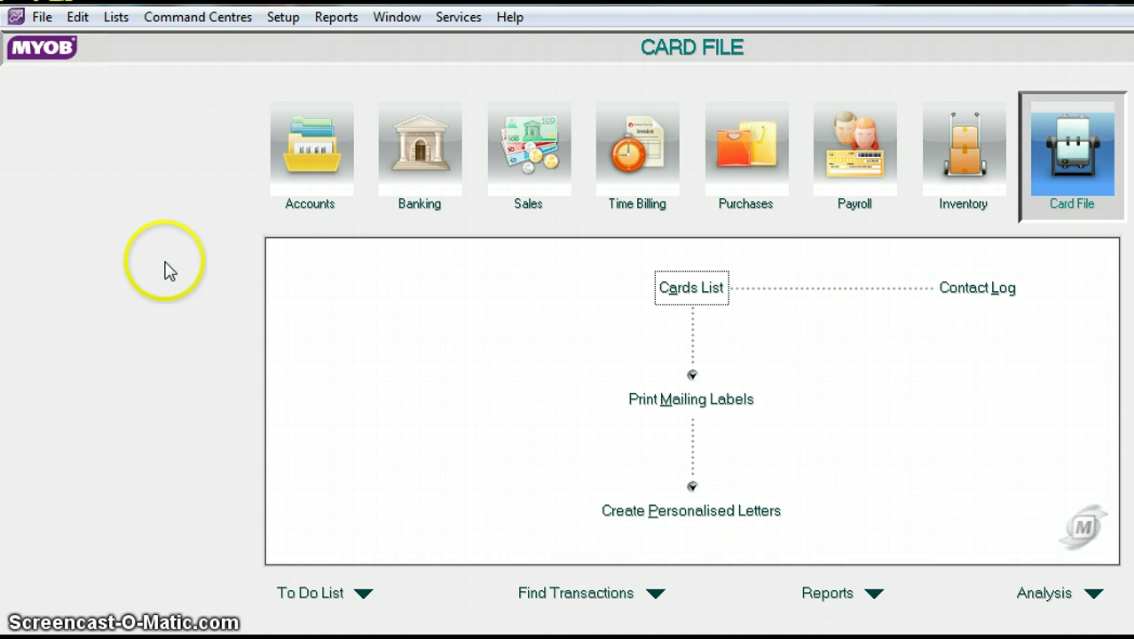
Step: Start an item import via File > Import Data > Items
click(42, 18)
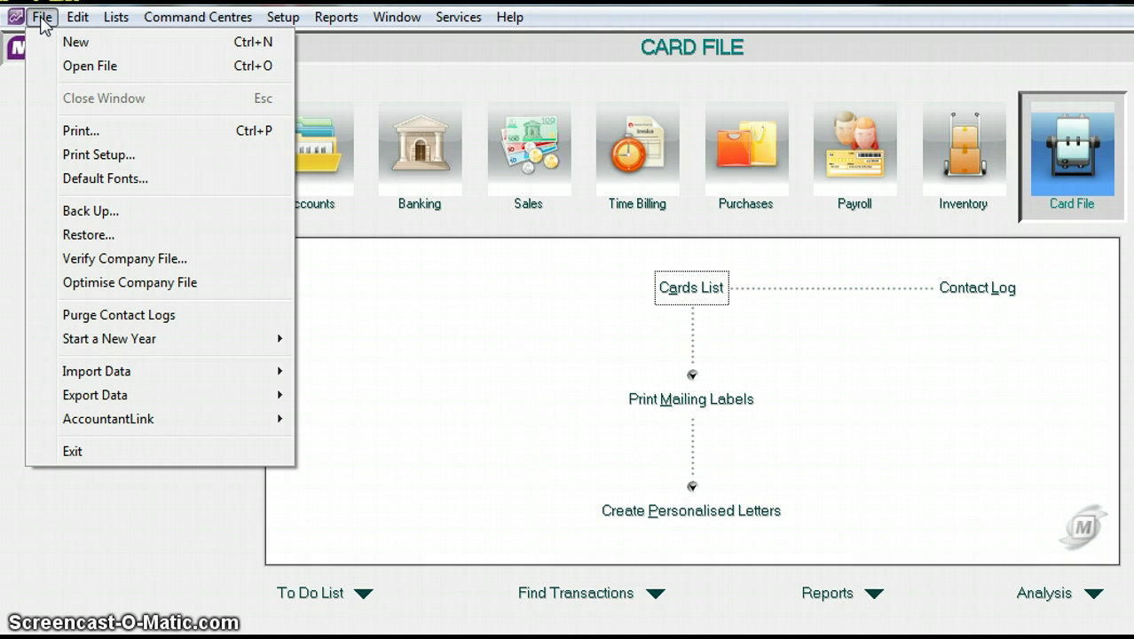
mouse_move(93, 373)
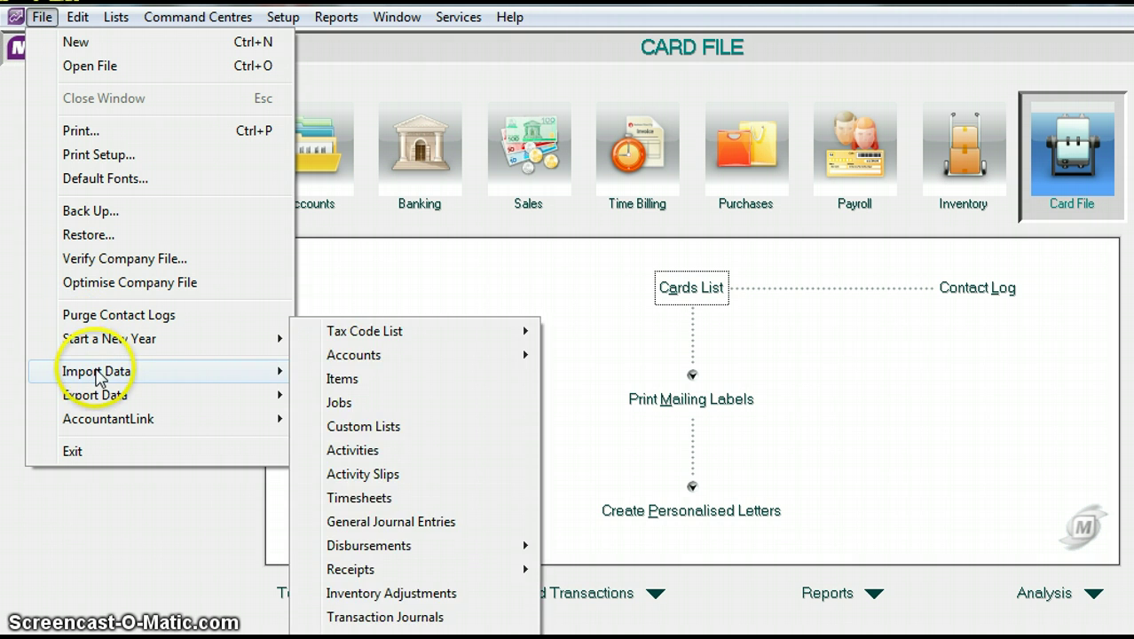
click(329, 379)
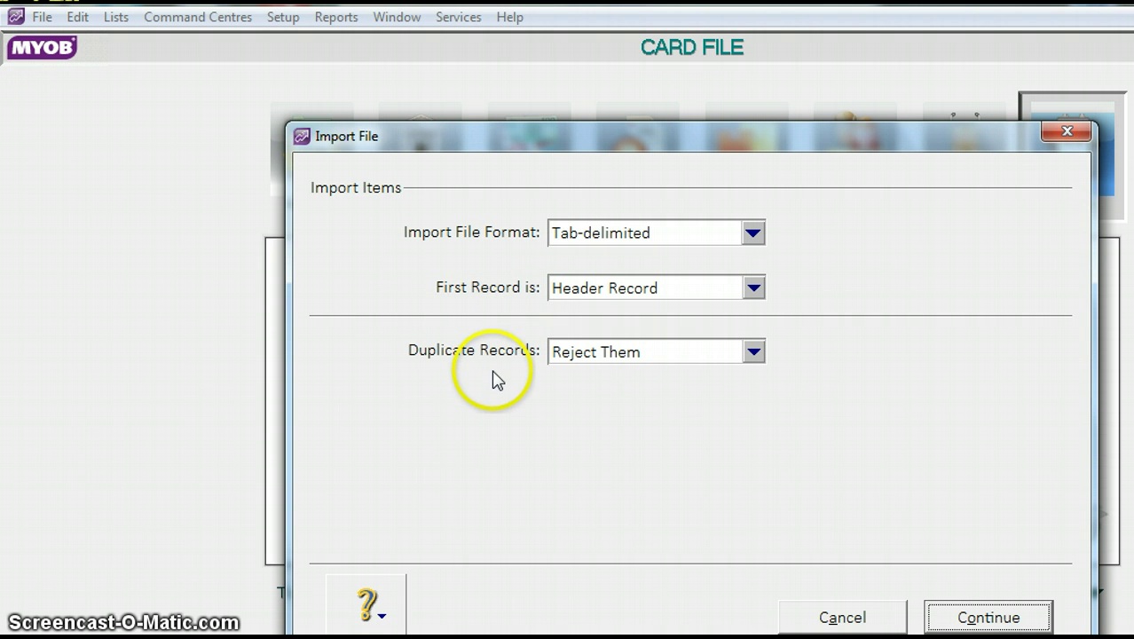
Step: Set Duplicate Records to Update Existing Record and continue to file selection
click(753, 354)
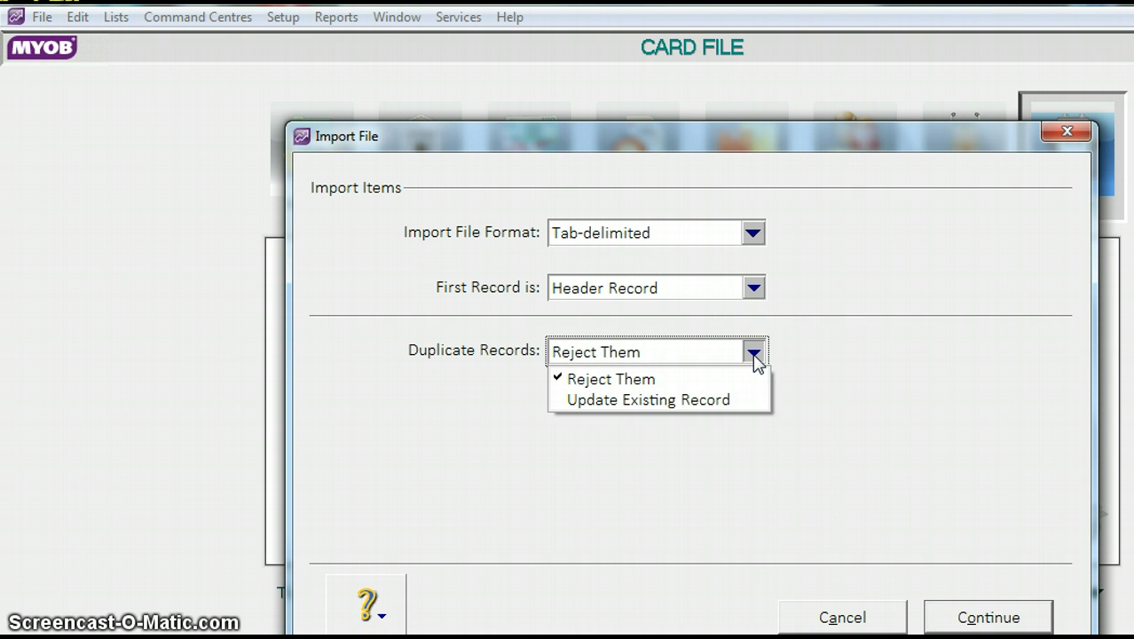
click(735, 405)
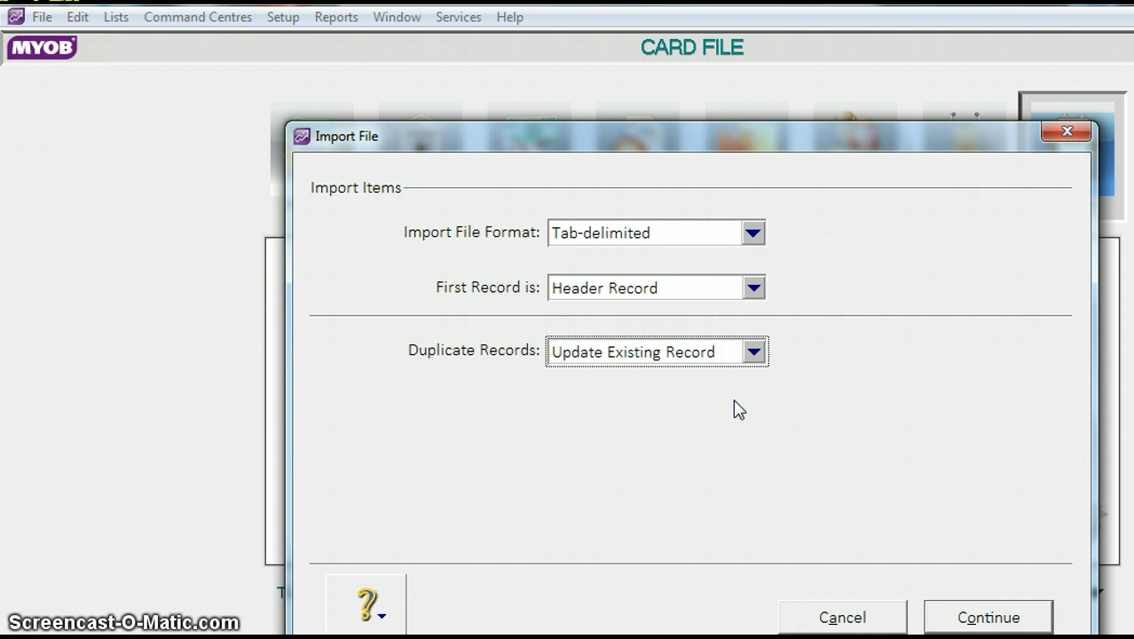
click(868, 147)
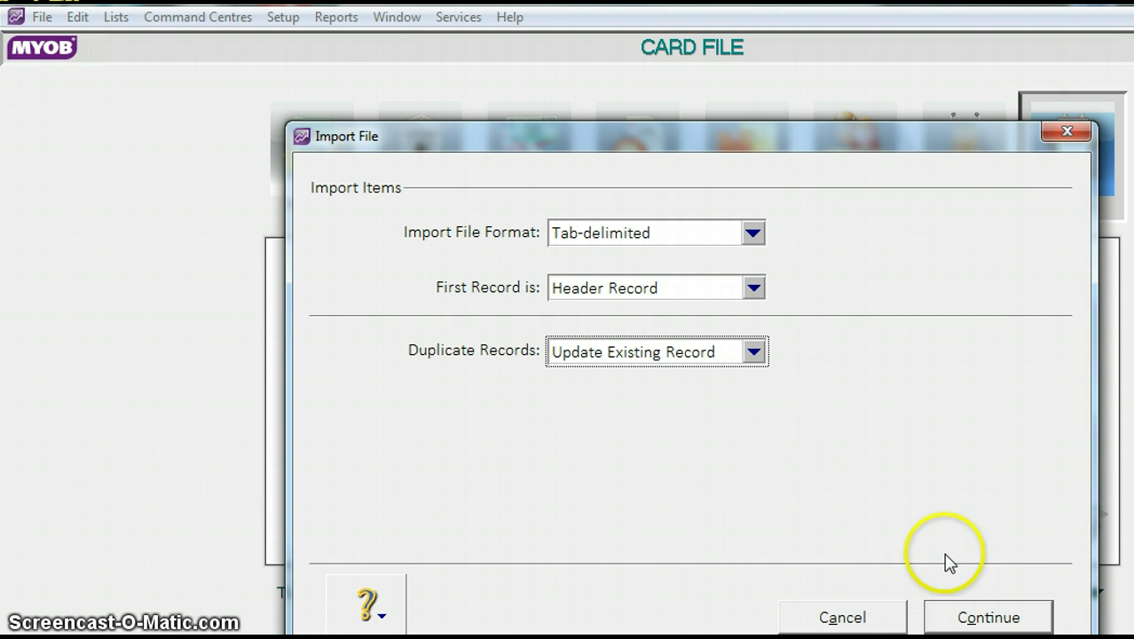
click(991, 619)
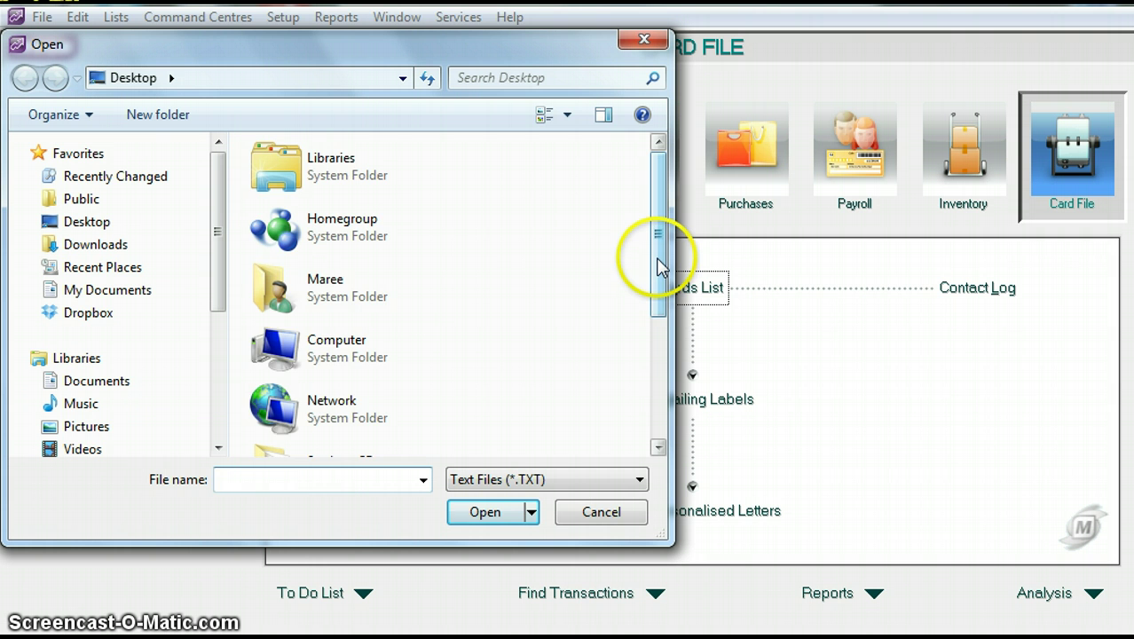
Step: Select and open ITEM.TXT as the import file
scroll(661, 310, down, 3)
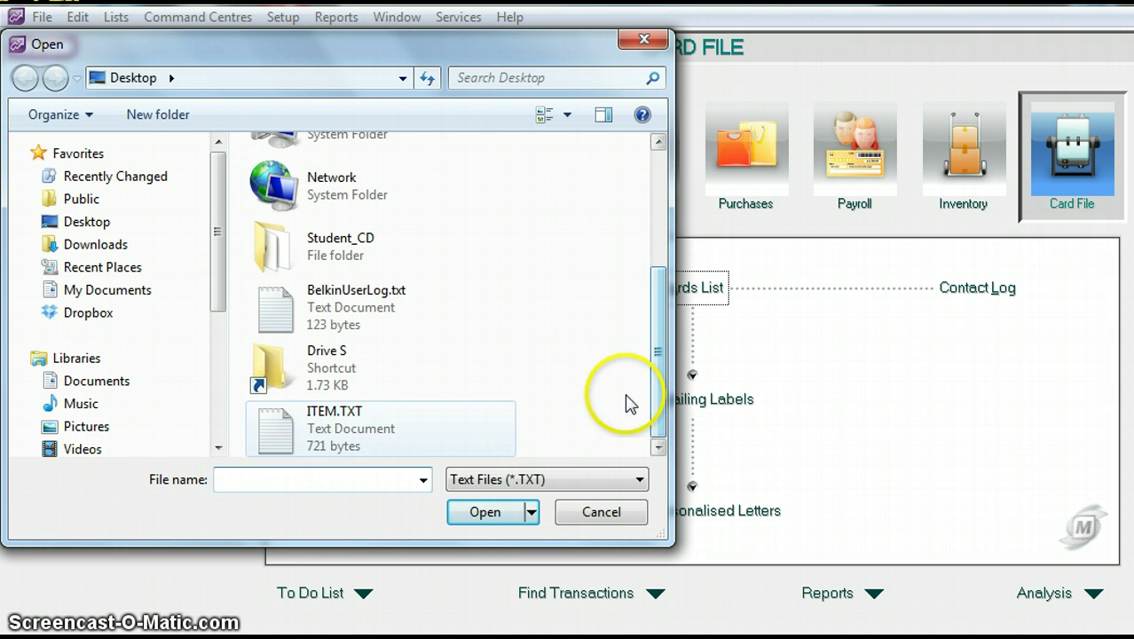
click(391, 427)
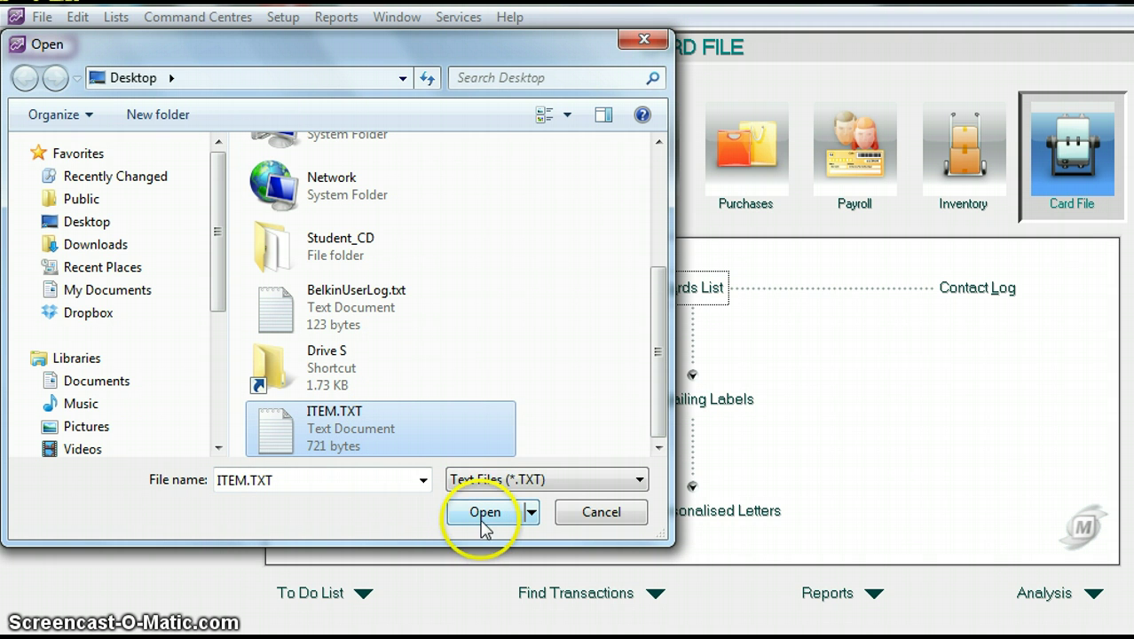
click(485, 521)
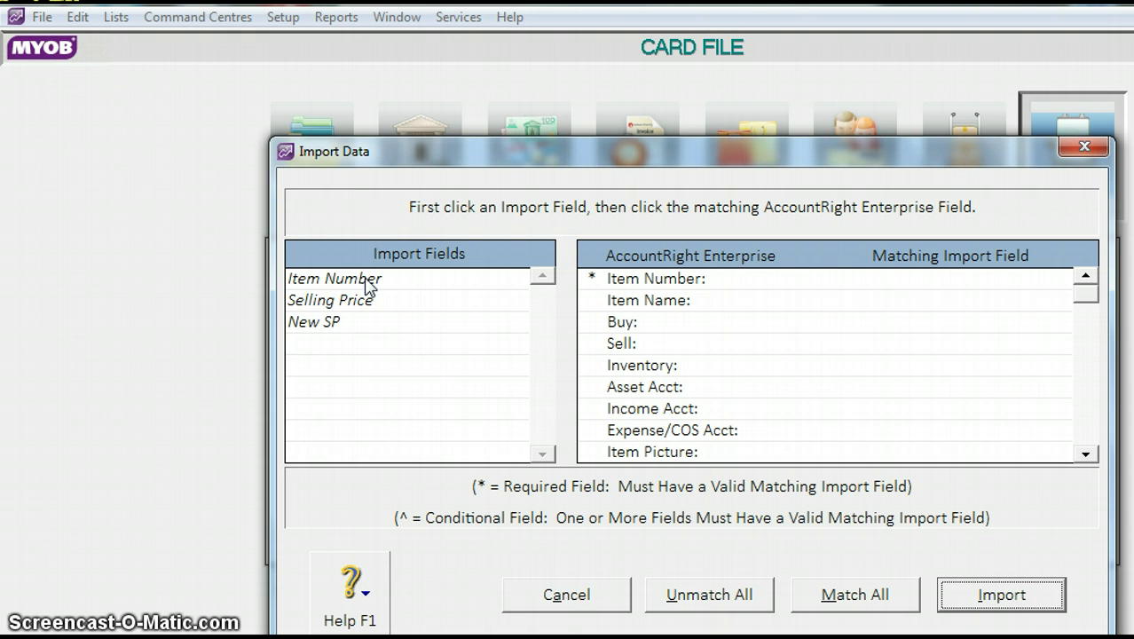
Step: Match Item Number to Item Number and New SP to Selling Price, then import
click(369, 284)
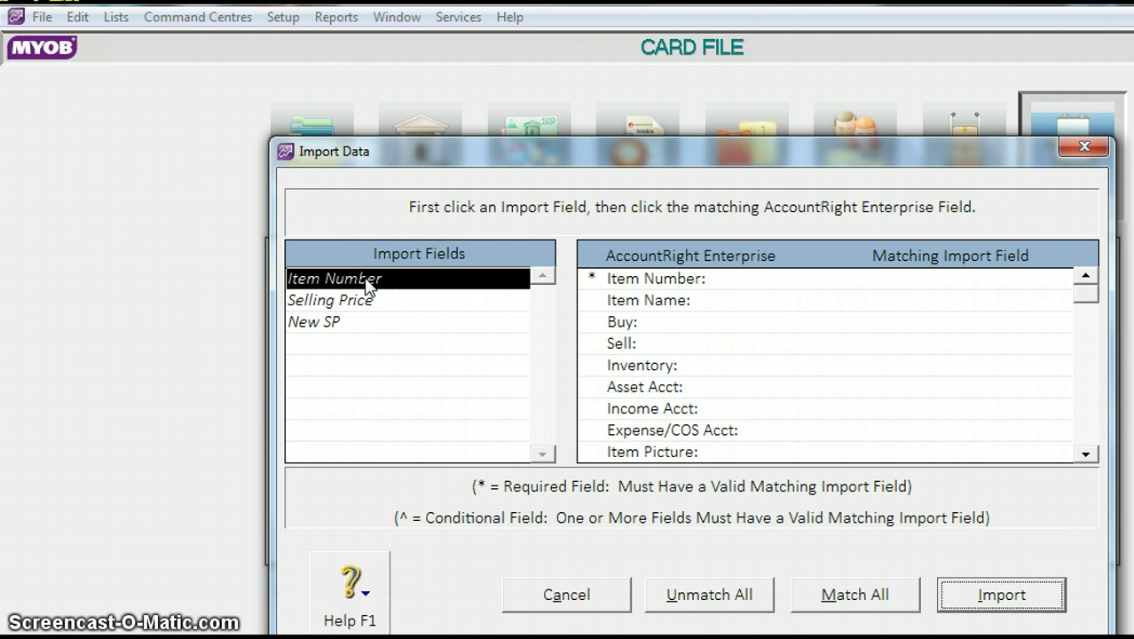
click(684, 280)
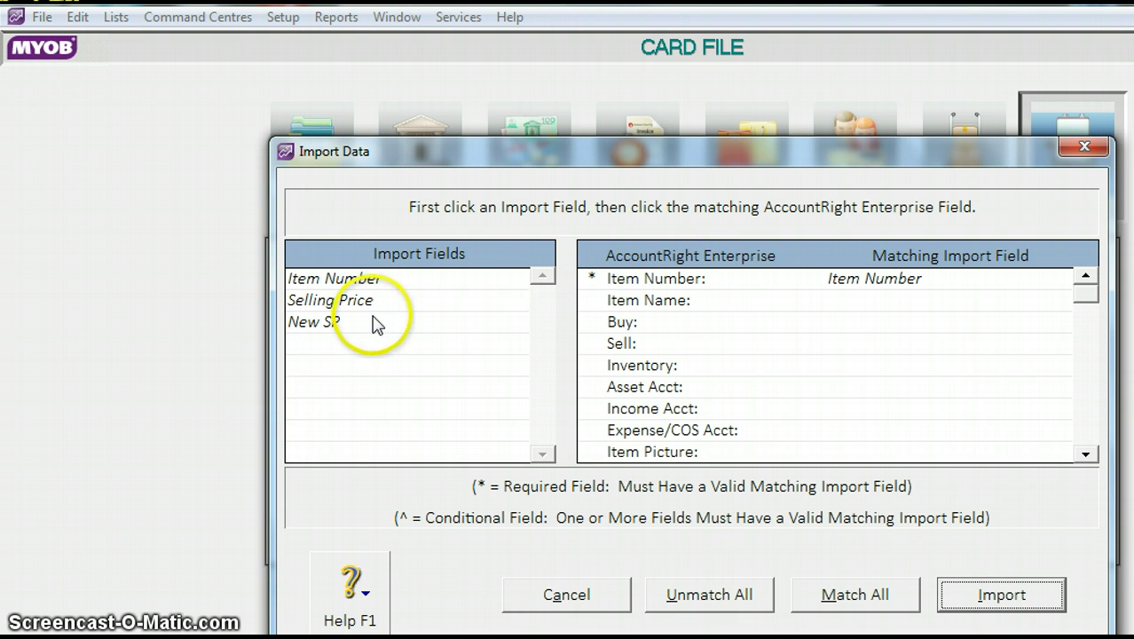
click(316, 327)
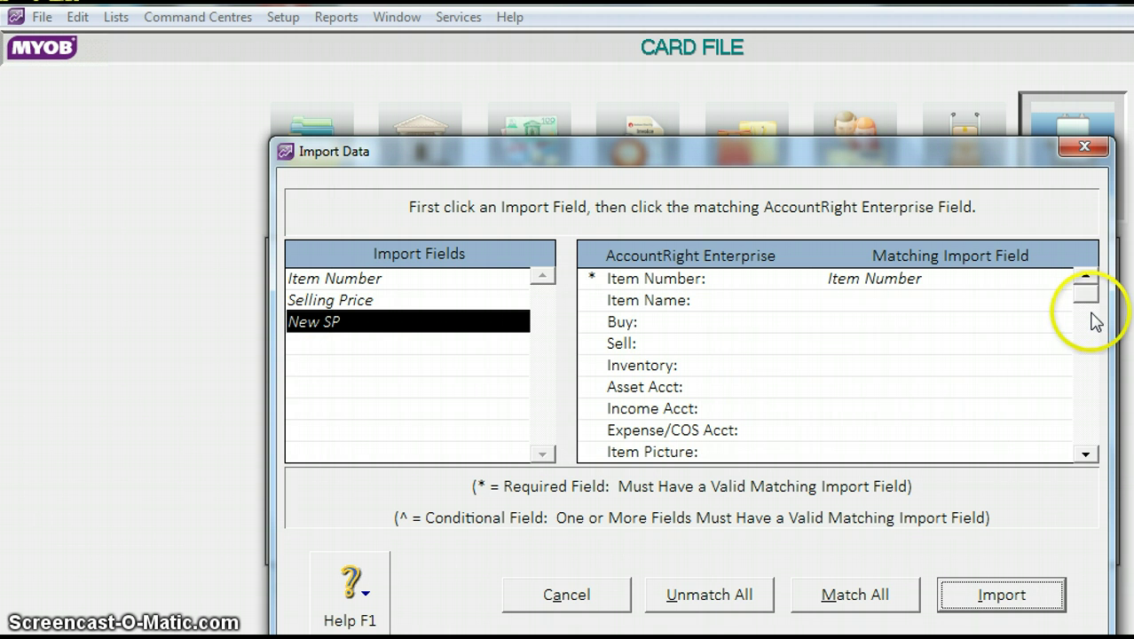
drag(1088, 457, 1089, 459)
click(784, 352)
click(615, 371)
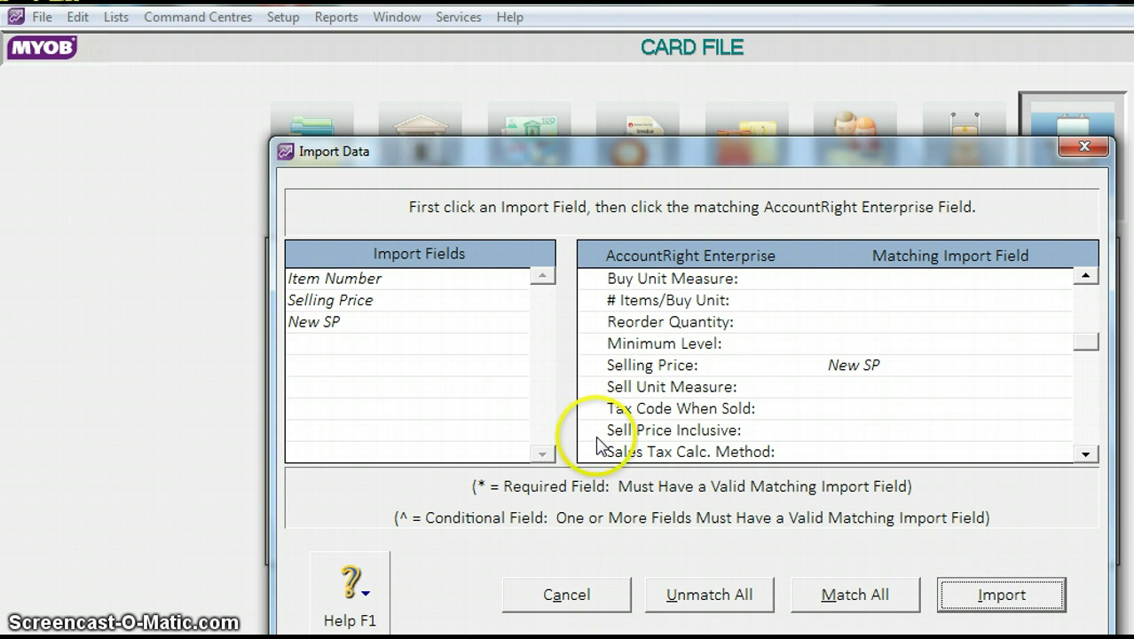
click(1001, 596)
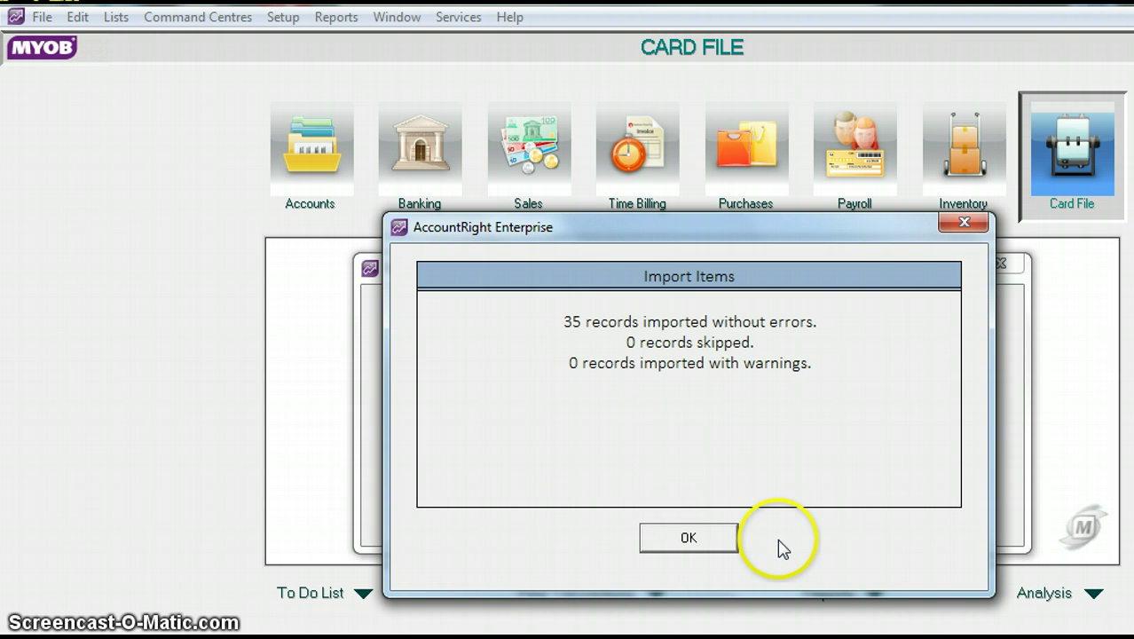
Step: Acknowledge the Import Items summary of 35 records imported without errors
click(678, 544)
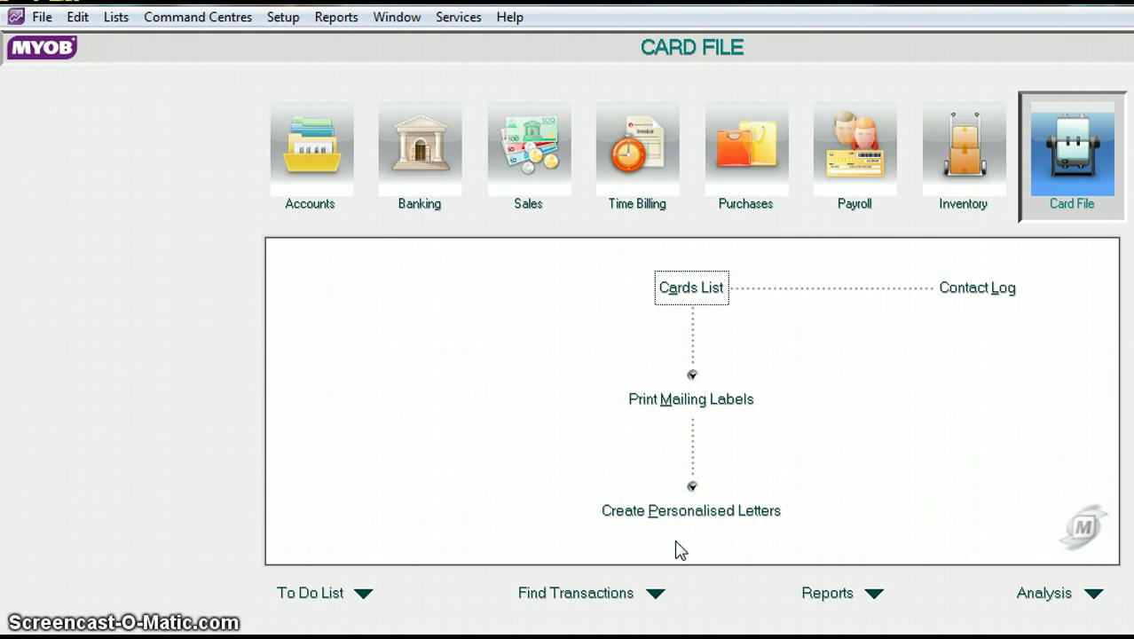